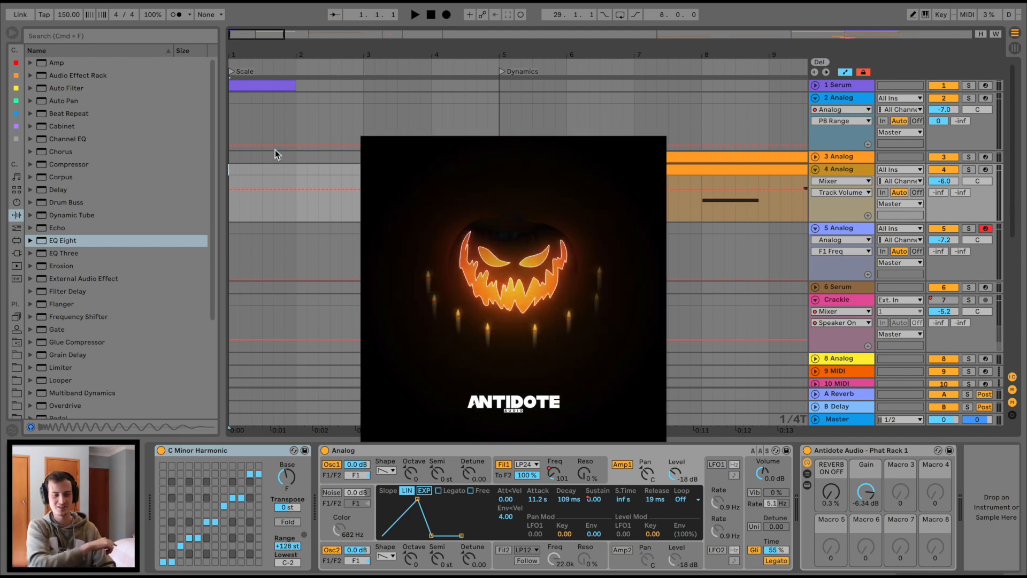
Zoom out the arrangement in the ruler to show more bars.
{"action": "left_click_drag", "start_coordinate": [281, 49], "coordinate": [252, 49]}
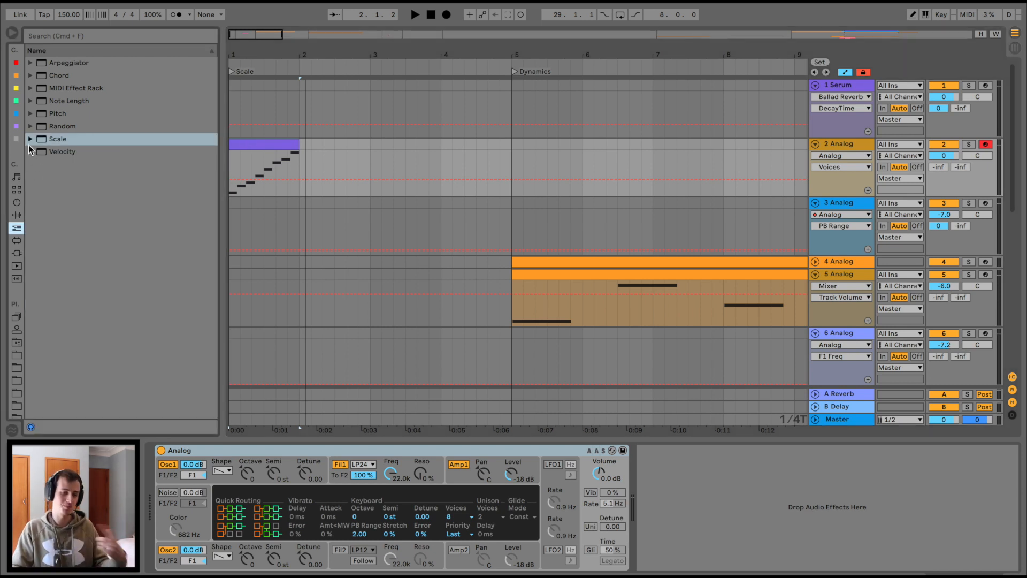
Browse the Scale MIDI effects, audition the rising clip, and drop C Minor Harmonic before Analog on track 2.
{"action": "left_click", "coordinate": [29, 141]}
{"action": "scroll", "coordinate": [69, 243], "scroll_direction": "down", "scroll_amount": 1}
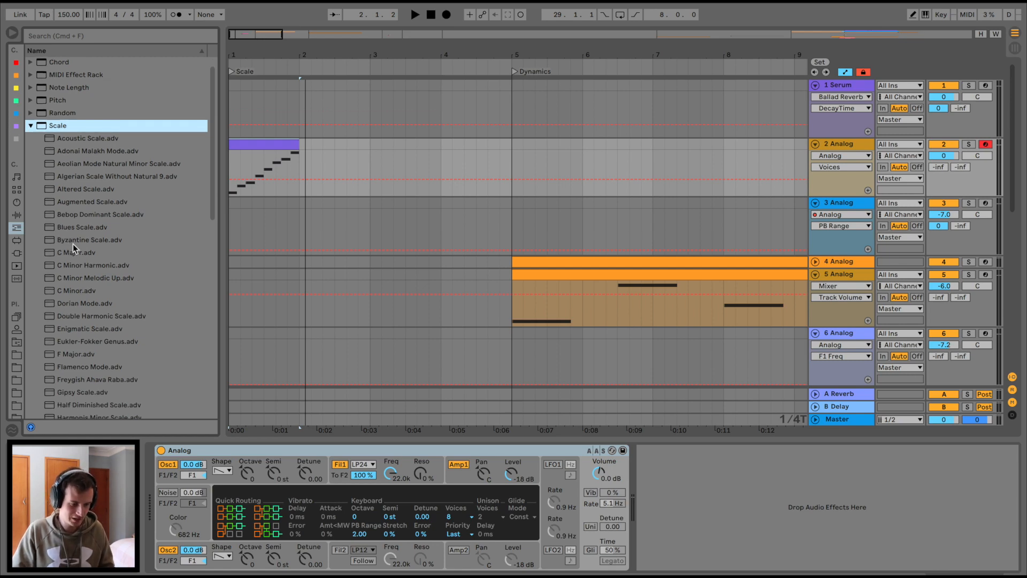
{"action": "scroll", "coordinate": [121, 268], "scroll_direction": "up", "scroll_amount": 1}
{"action": "scroll", "coordinate": [111, 297], "scroll_direction": "down", "scroll_amount": 4}
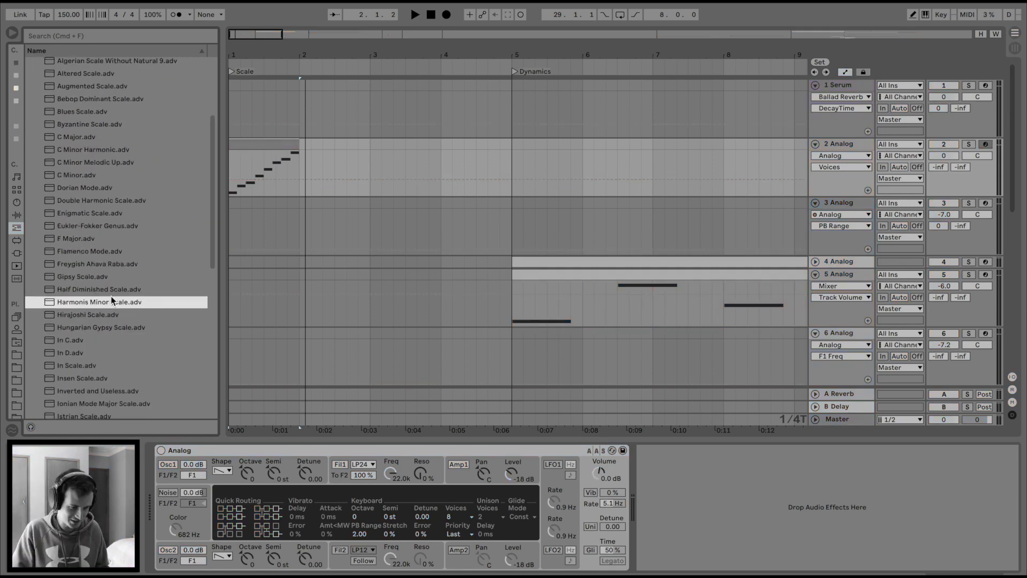
{"action": "scroll", "coordinate": [124, 314], "scroll_direction": "down", "scroll_amount": 5}
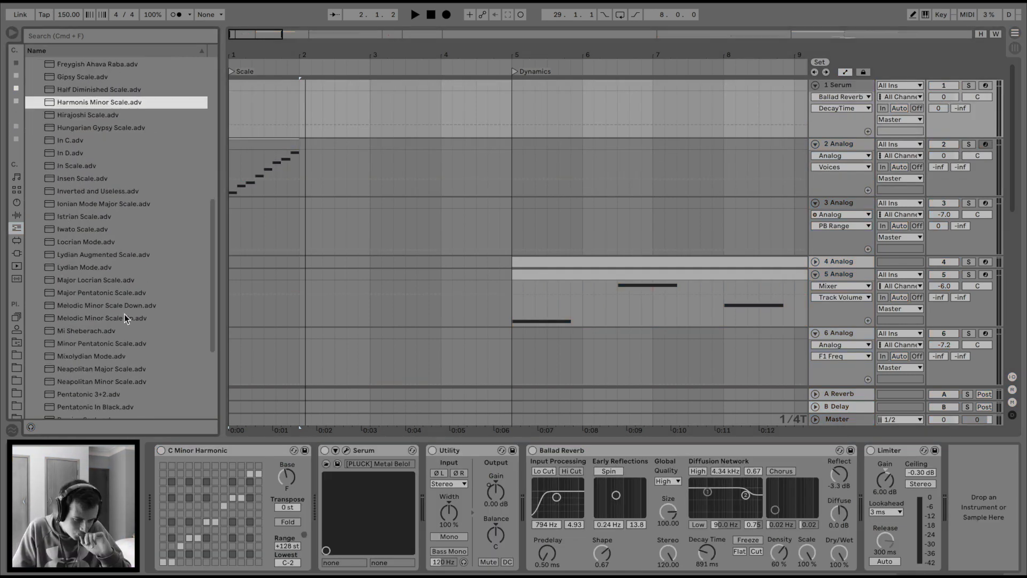
{"action": "scroll", "coordinate": [121, 305], "scroll_direction": "up", "scroll_amount": 8}
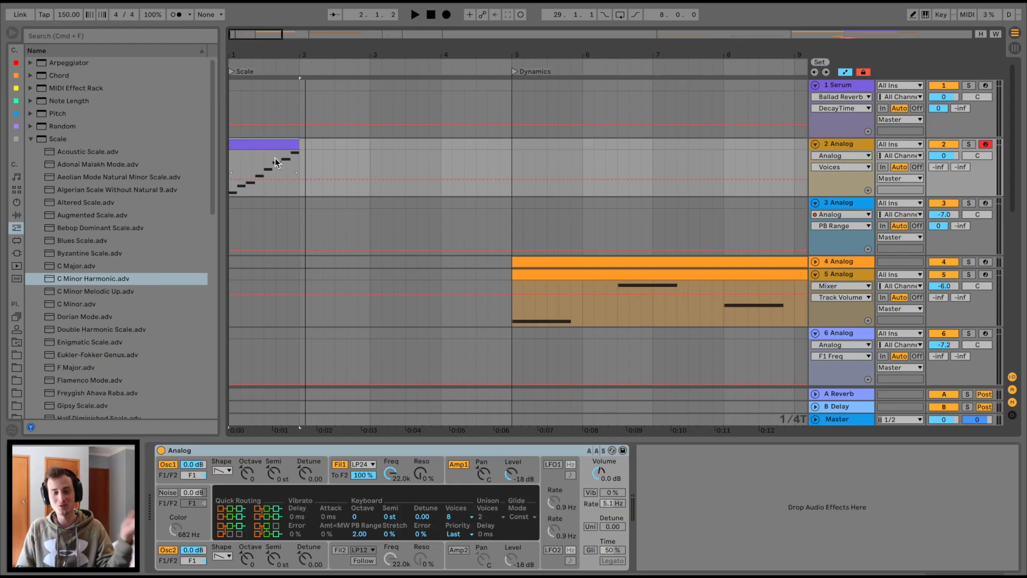
{"action": "key", "text": "space"}
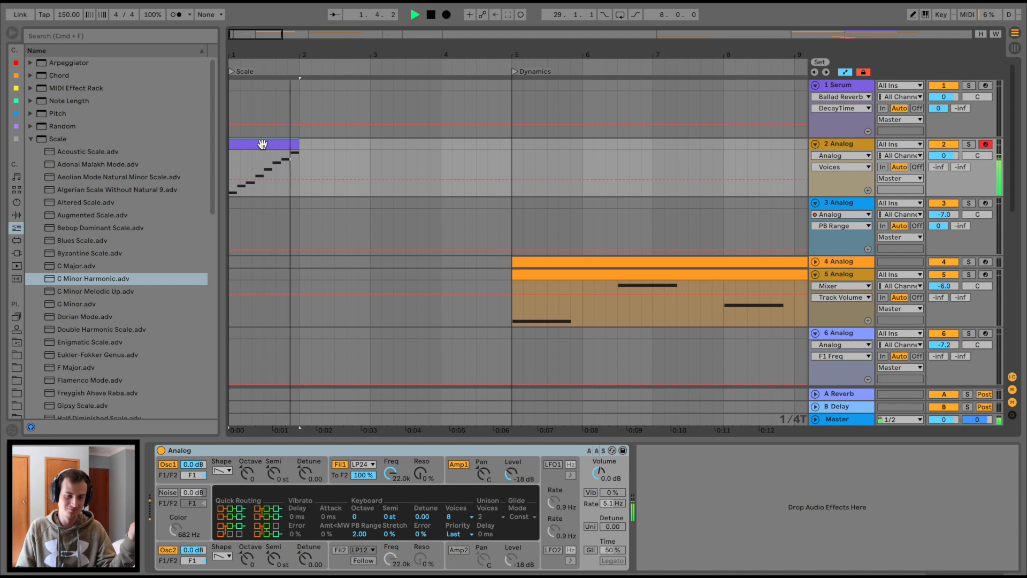
{"action": "key", "text": "space"}
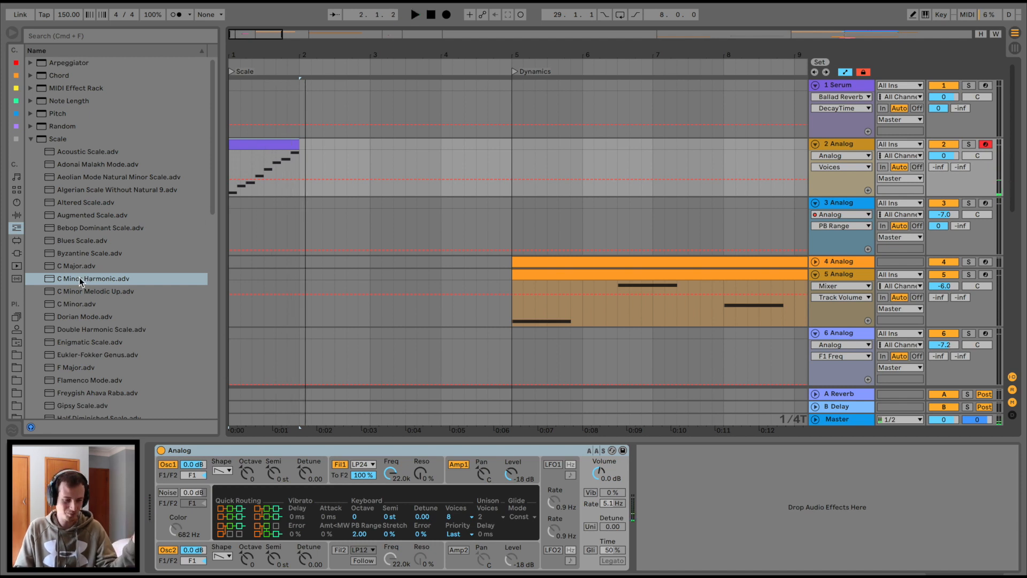
{"action": "left_click_drag", "start_coordinate": [77, 282], "coordinate": [153, 493]}
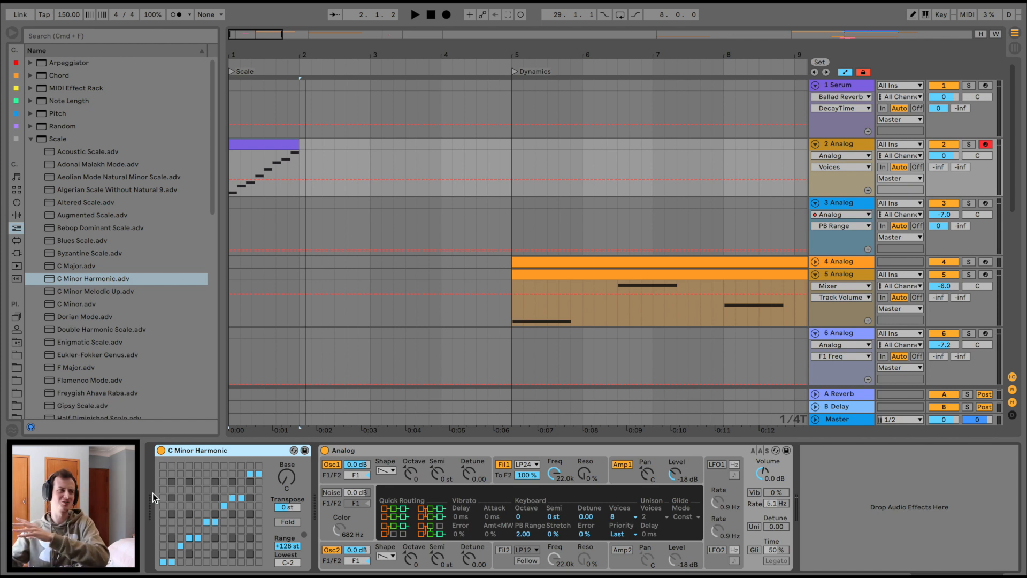
Raise the Scale device's Base root note above C and play the purple clip to hear it.
{"action": "left_click", "coordinate": [291, 483]}
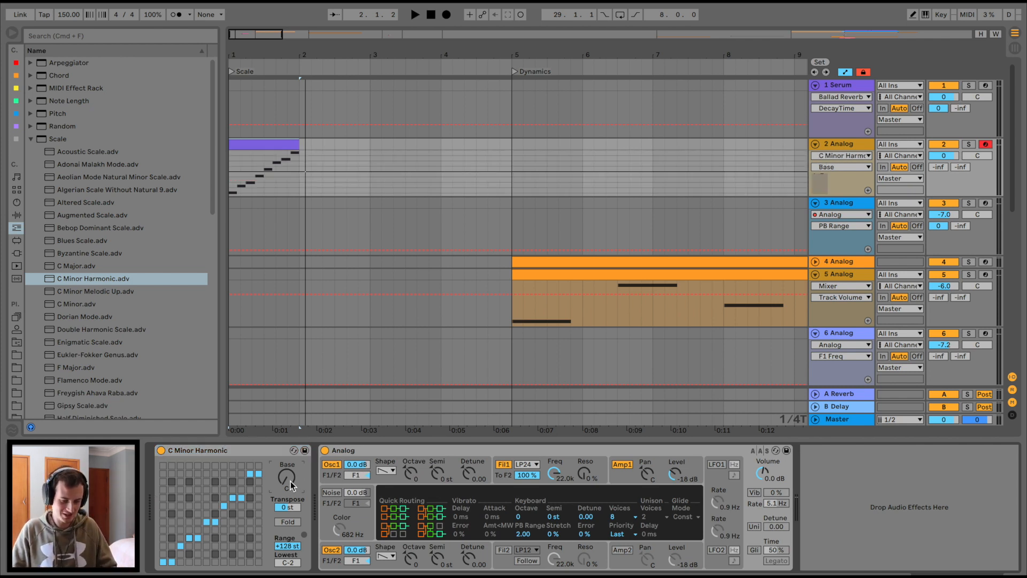
{"action": "left_click_drag", "start_coordinate": [287, 476], "coordinate": [287, 463]}
{"action": "left_click", "coordinate": [259, 148]}
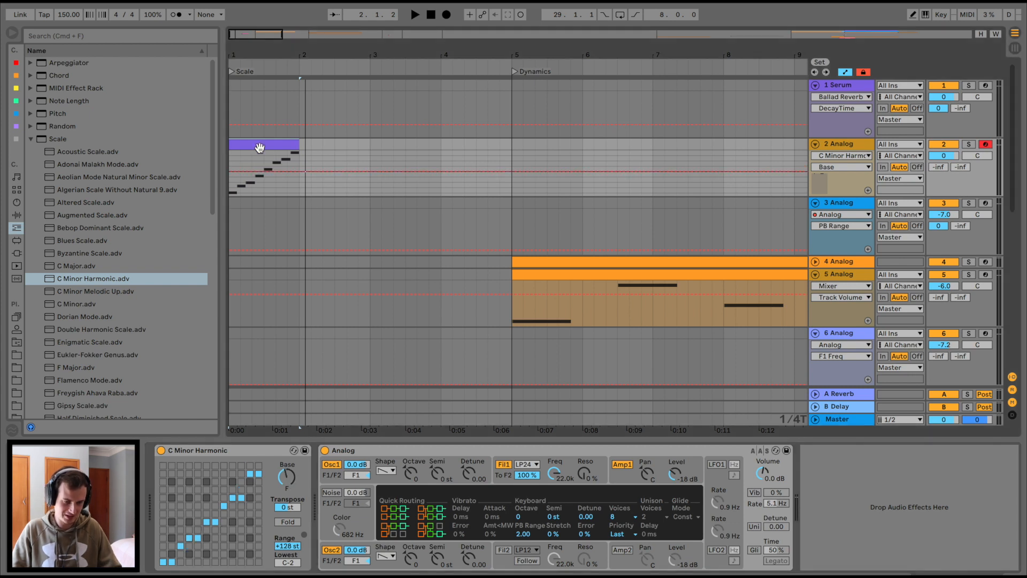
{"action": "key", "text": "space"}
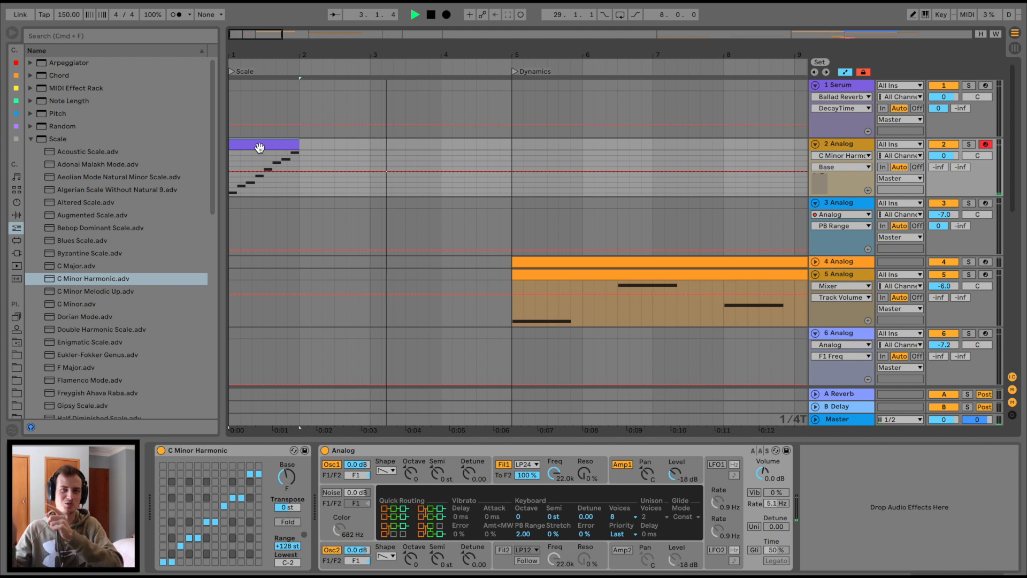
{"action": "key", "text": "space"}
{"action": "key", "text": "space"}
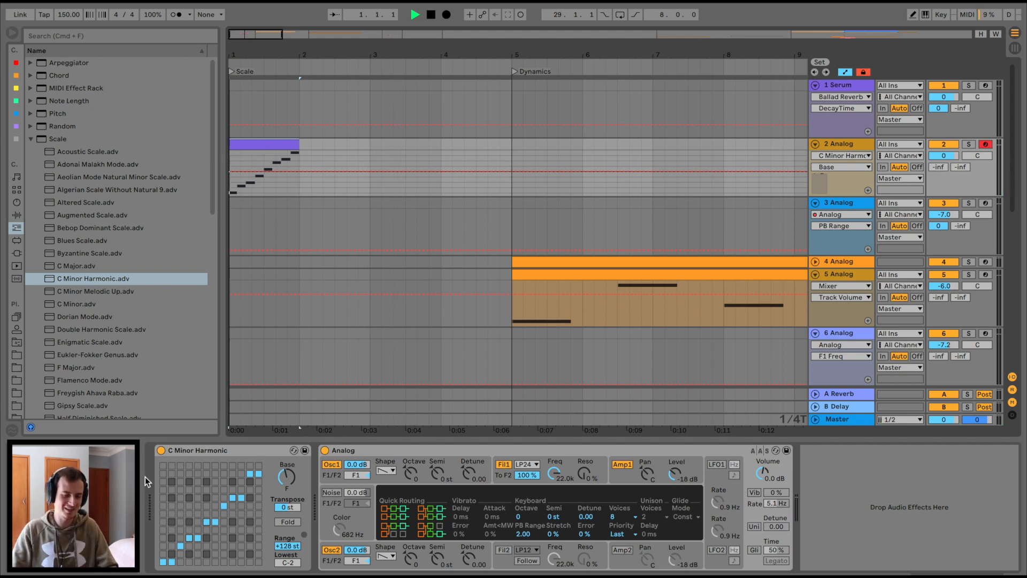
Switch the Scale device off to hear the clip unscaled, then scroll to the Dynamics section.
{"action": "left_click", "coordinate": [161, 453]}
{"action": "key", "text": "space"}
{"action": "key", "text": "space"}
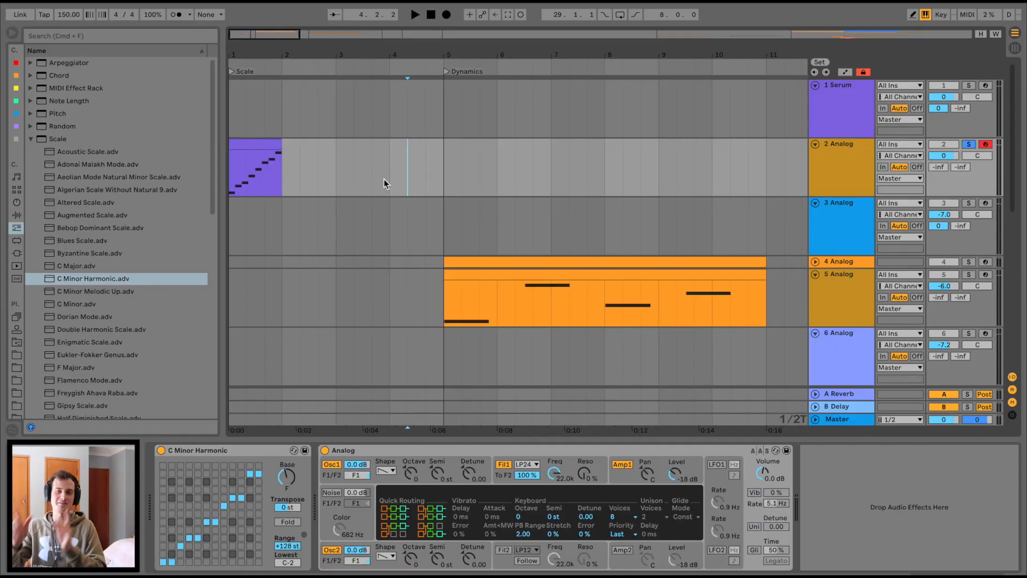
{"action": "scroll", "coordinate": [384, 178], "scroll_direction": "right", "scroll_amount": 2}
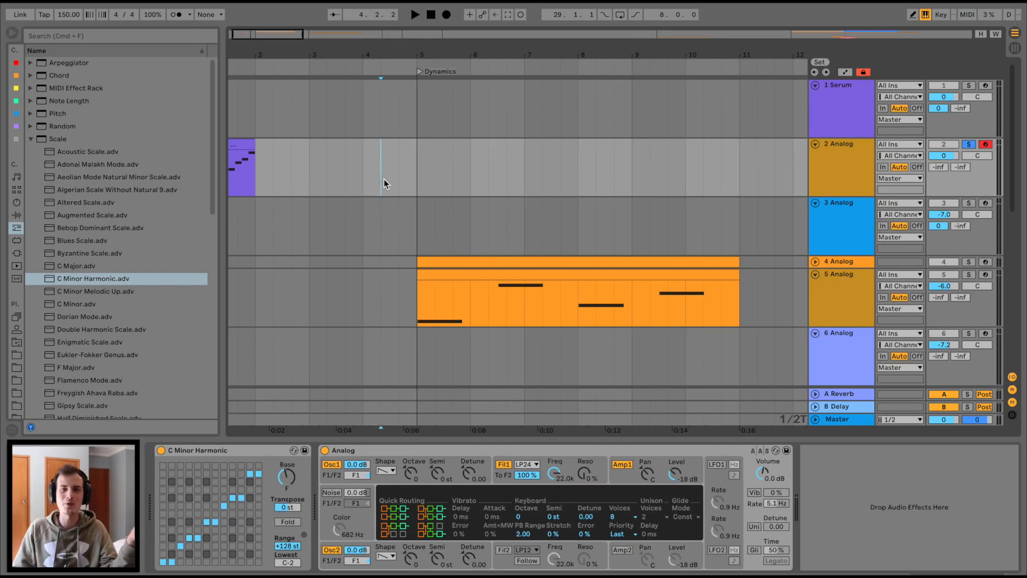
{"action": "scroll", "coordinate": [383, 179], "scroll_direction": "down", "scroll_amount": 4}
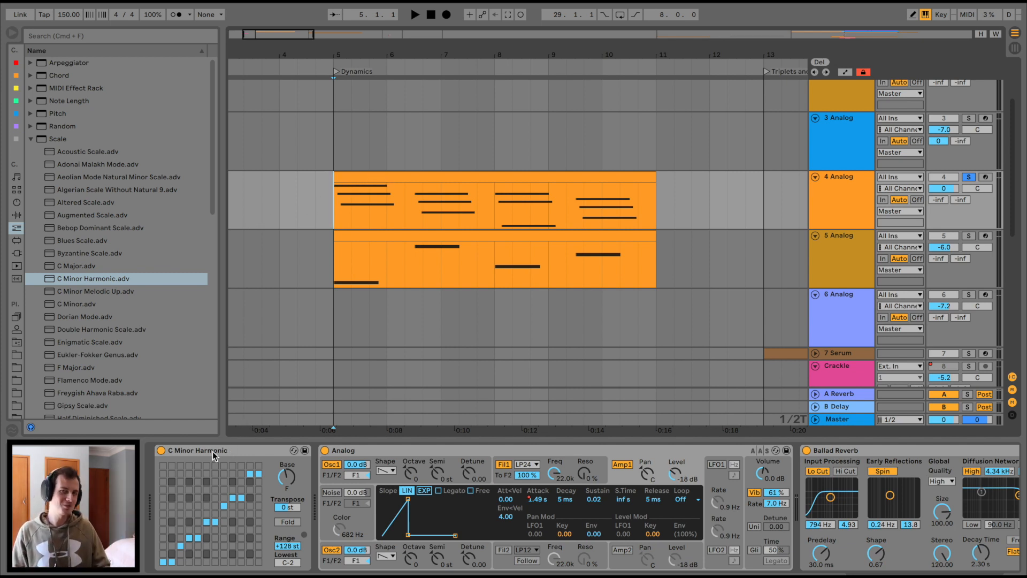
Solo lead track 5 and chord track 4, then play both from bar 5 and stop.
{"action": "scroll", "coordinate": [351, 489], "scroll_direction": "right", "scroll_amount": 10}
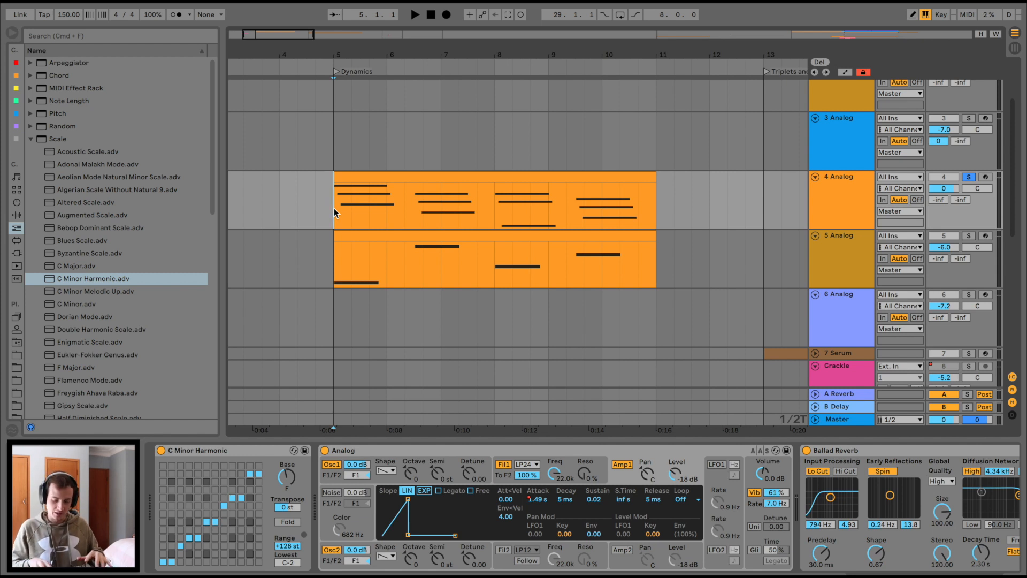
{"action": "key", "text": "space"}
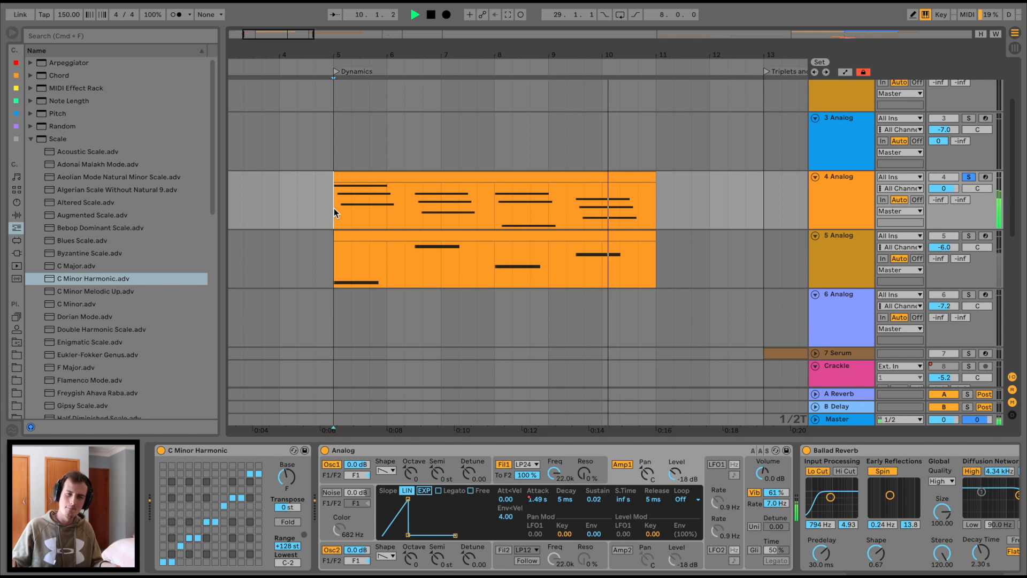
{"action": "left_click", "coordinate": [522, 288]}
{"action": "scroll", "coordinate": [641, 454], "scroll_direction": "right", "scroll_amount": 1}
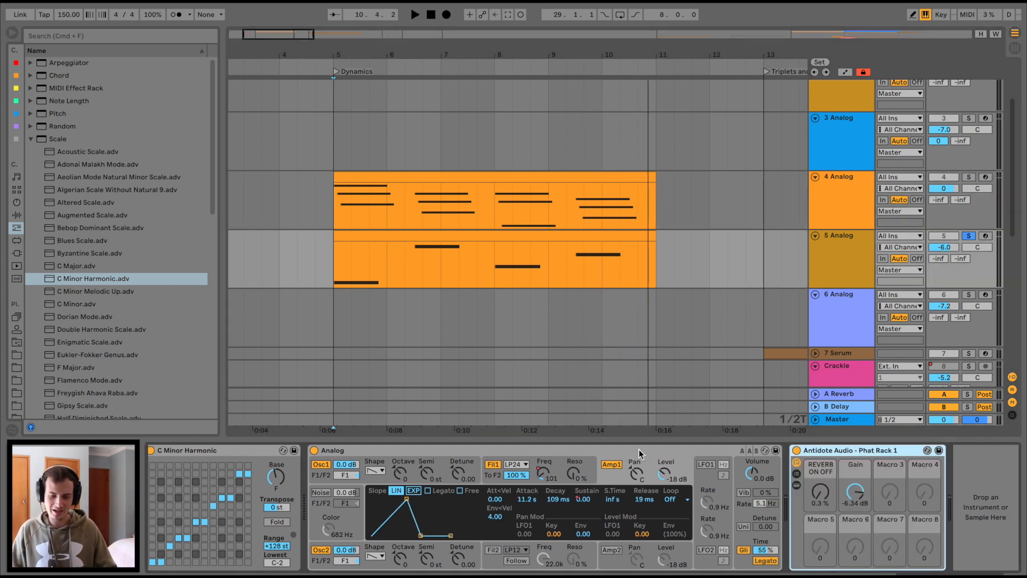
{"action": "left_click", "coordinate": [338, 264]}
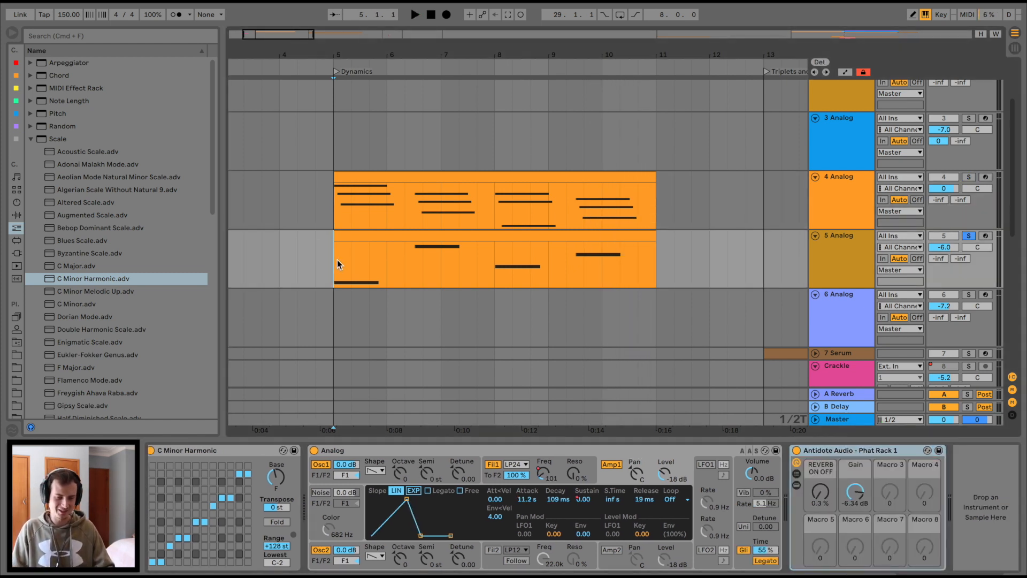
{"action": "left_click", "coordinate": [969, 177]}
{"action": "key", "text": "space"}
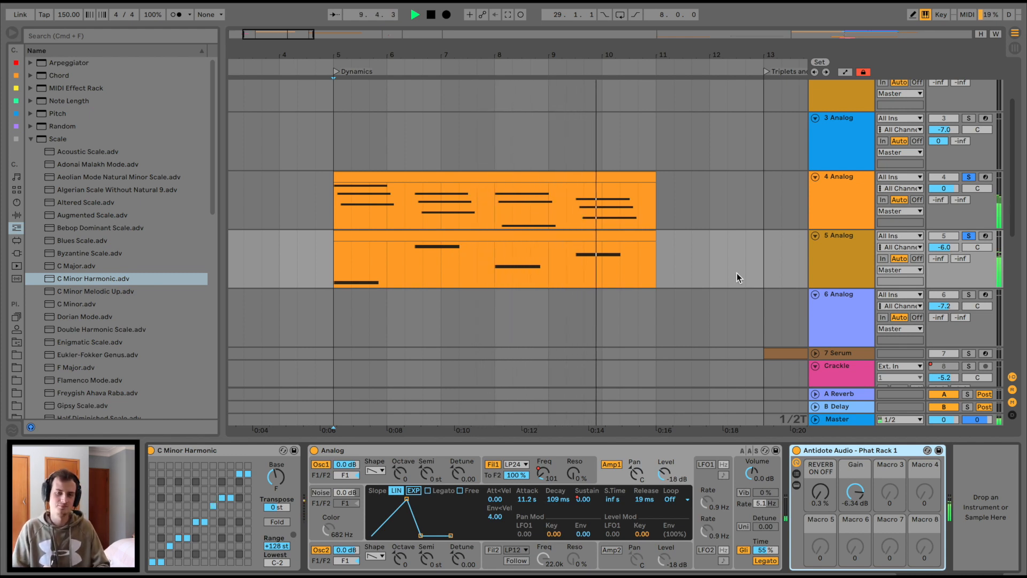
{"action": "key", "text": "space"}
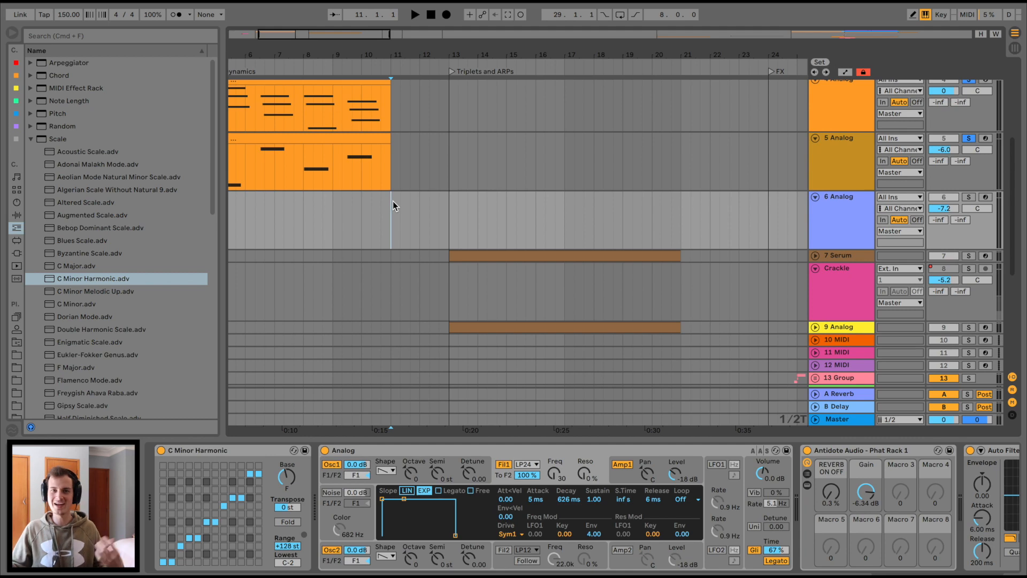
Unfold tracks 7 Serum and 9 Analog, select track 9, and play the section from bar 13.
{"action": "scroll", "coordinate": [392, 201], "scroll_direction": "right", "scroll_amount": 2}
{"action": "scroll", "coordinate": [392, 201], "scroll_direction": "down", "scroll_amount": 1}
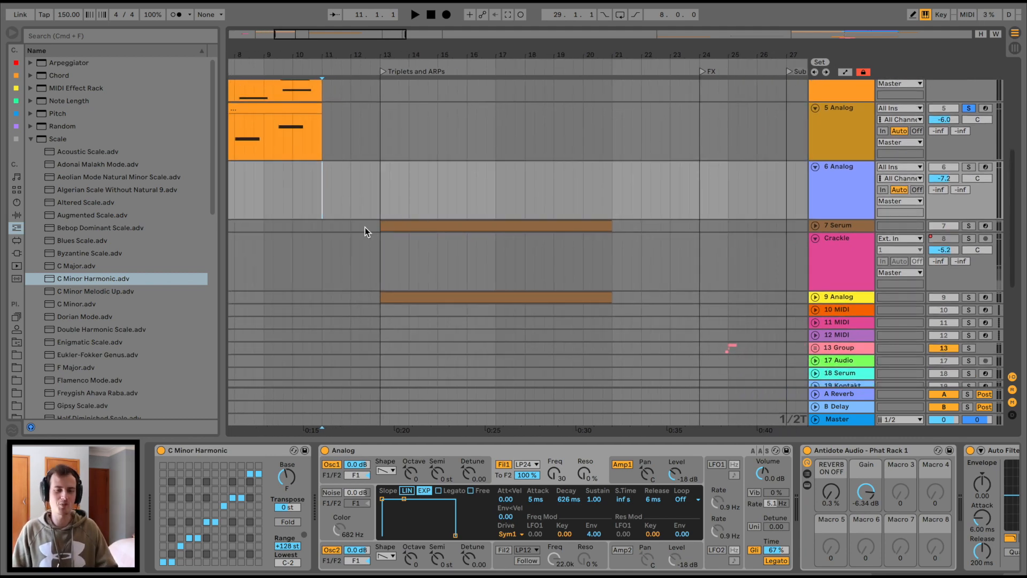
{"action": "left_click", "coordinate": [386, 222]}
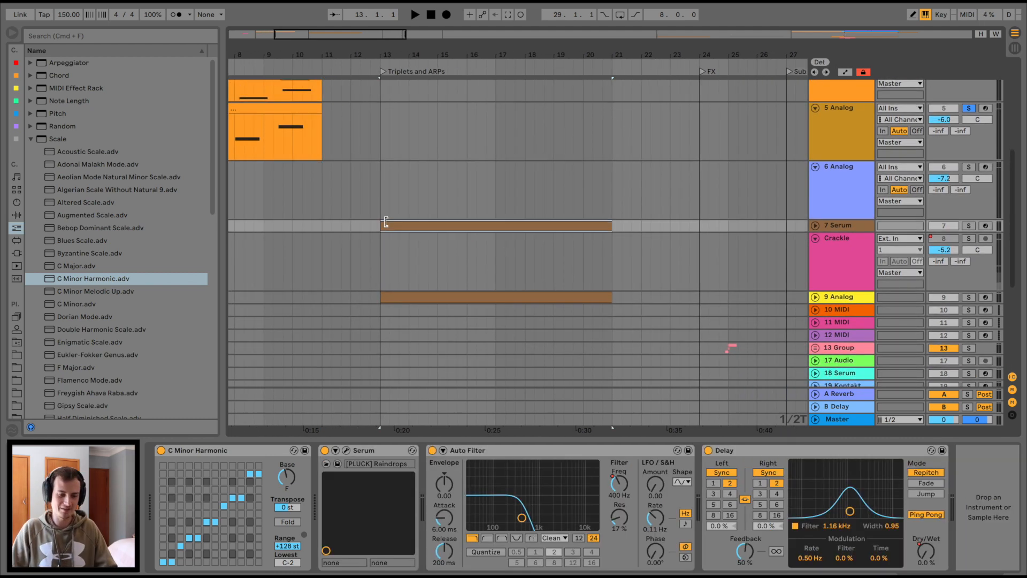
{"action": "left_click", "coordinate": [815, 226]}
{"action": "left_click", "coordinate": [815, 277]}
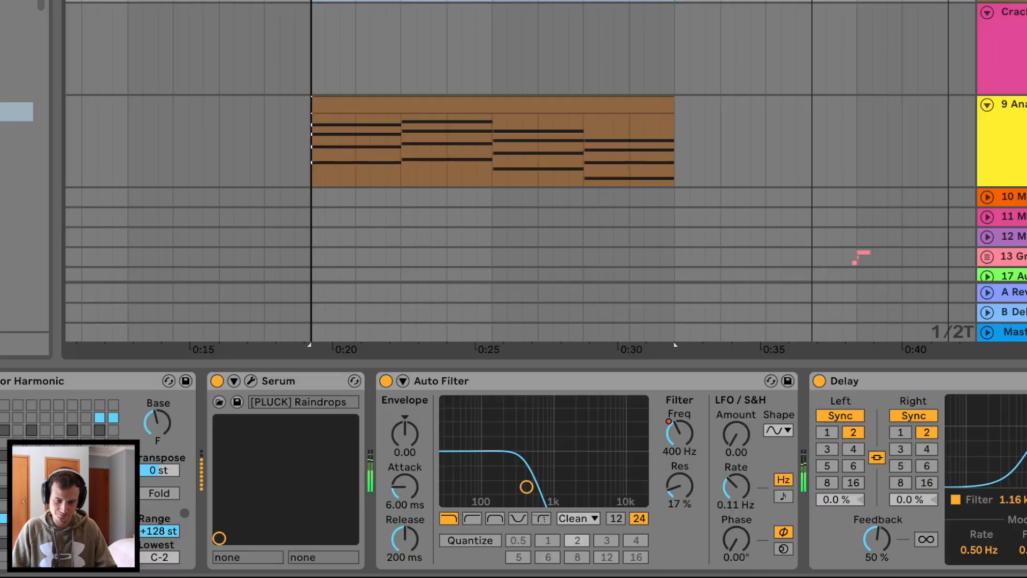
{"action": "left_click", "coordinate": [1012, 105]}
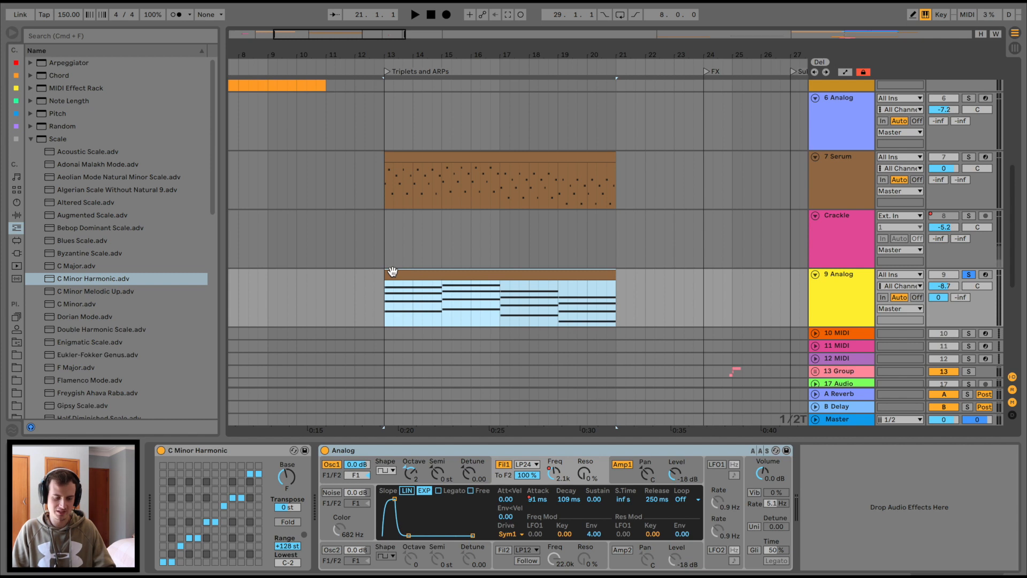
{"action": "key", "text": "space"}
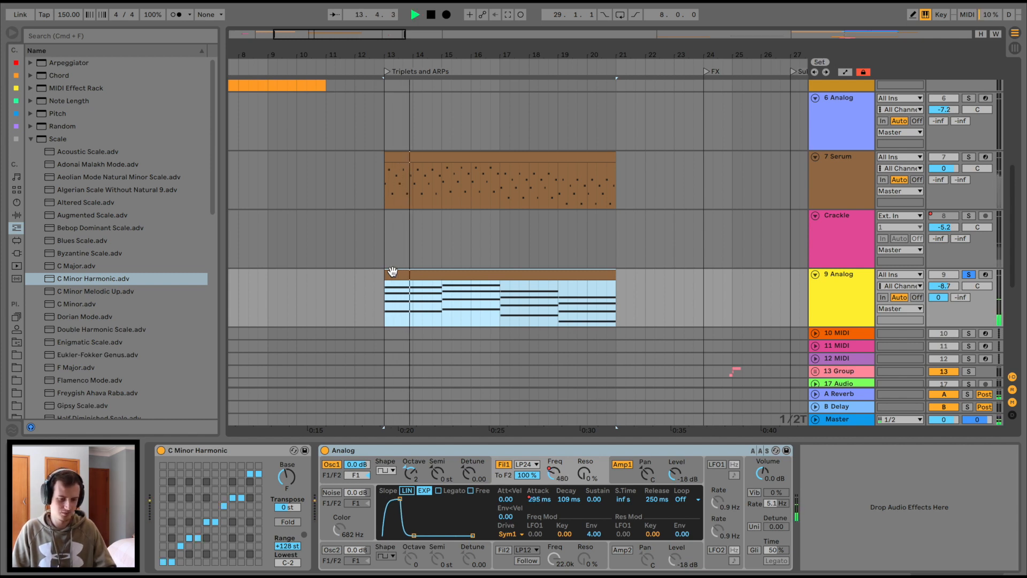
{"action": "key", "text": "space"}
Pick the Arpeggiator folder in MIDI Effects and add an arpeggiator to track 9 Analog.
{"action": "left_click", "coordinate": [16, 202]}
{"action": "left_click", "coordinate": [16, 227]}
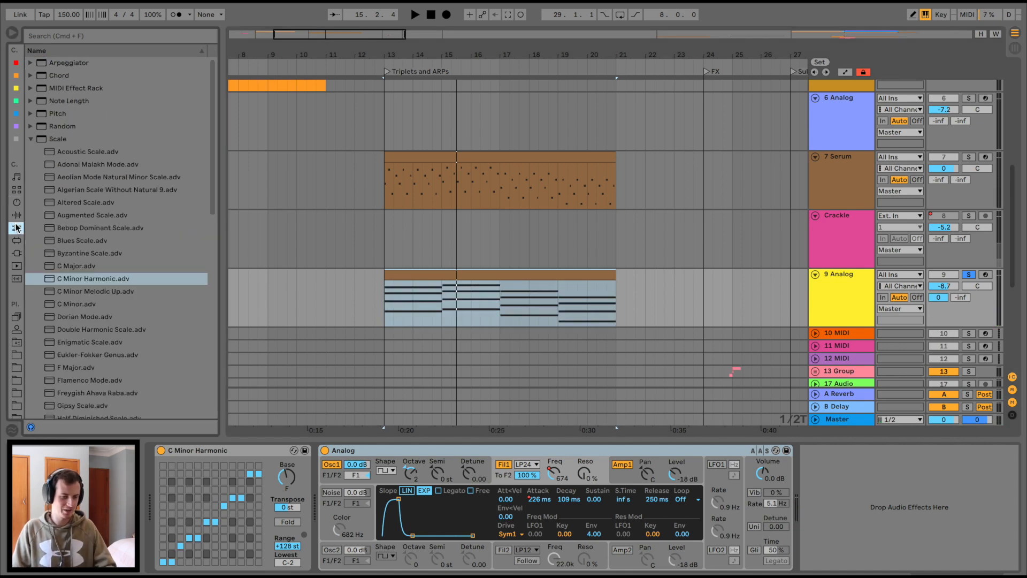
{"action": "left_click", "coordinate": [56, 65]}
{"action": "left_click_drag", "start_coordinate": [589, 308], "coordinate": [588, 308]}
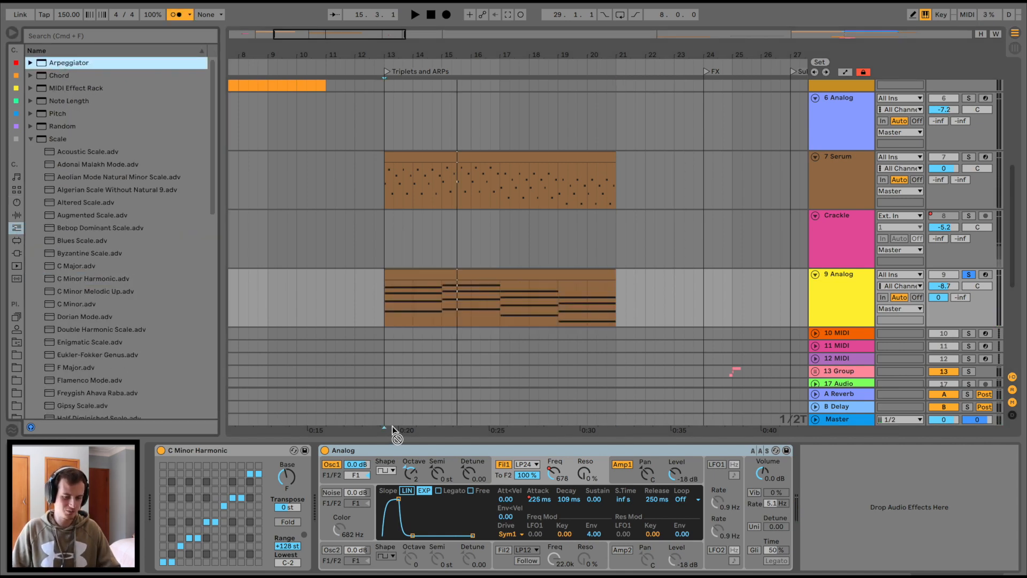
Set the 9 Analog Arpeggiator Style to Down and Retrigger to Beat at 1/4 while playing.
{"action": "key", "text": "space"}
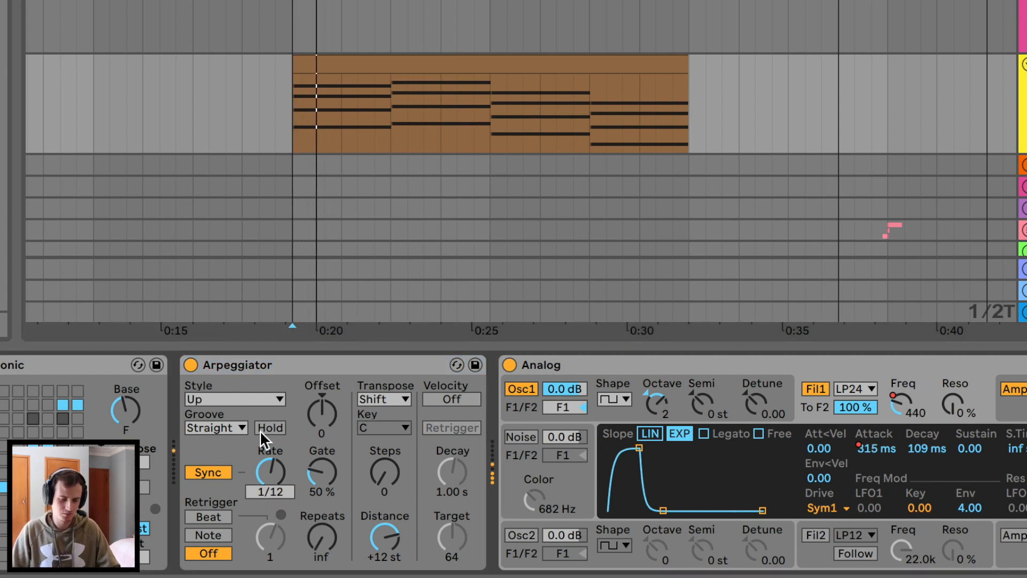
{"action": "left_click", "coordinate": [255, 399]}
{"action": "left_click", "coordinate": [220, 434]}
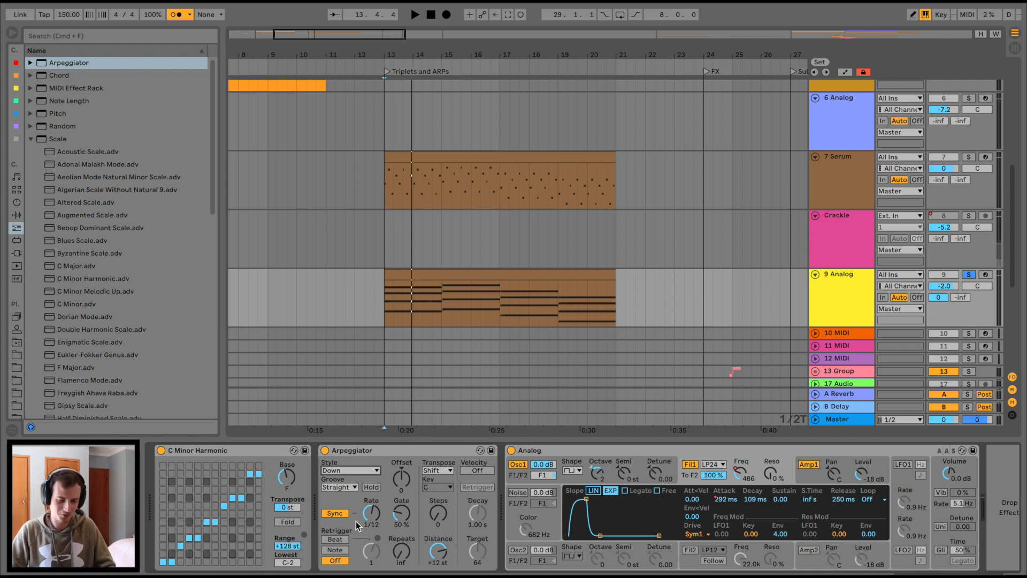
{"action": "left_click", "coordinate": [337, 539]}
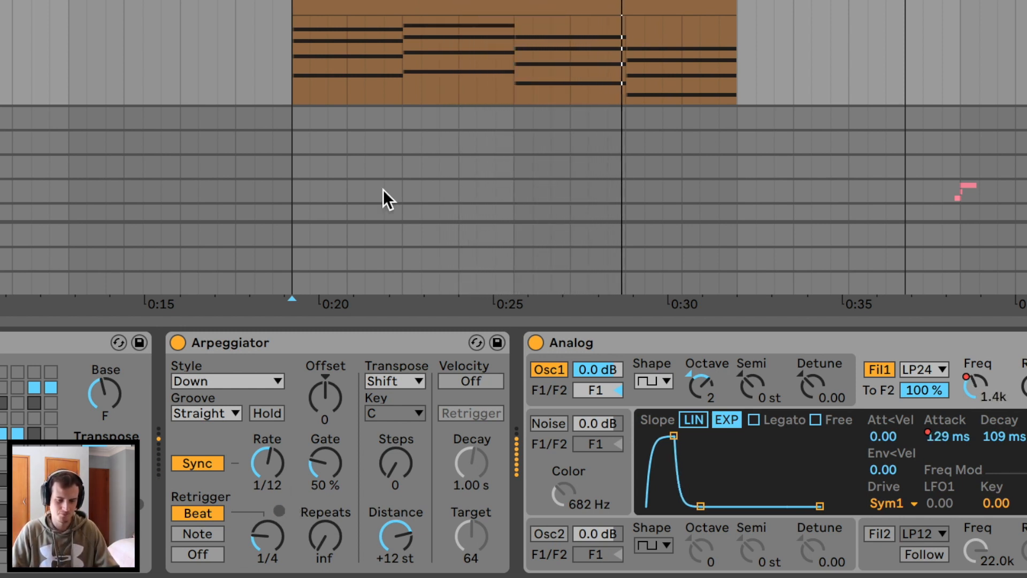
{"action": "key", "text": "space"}
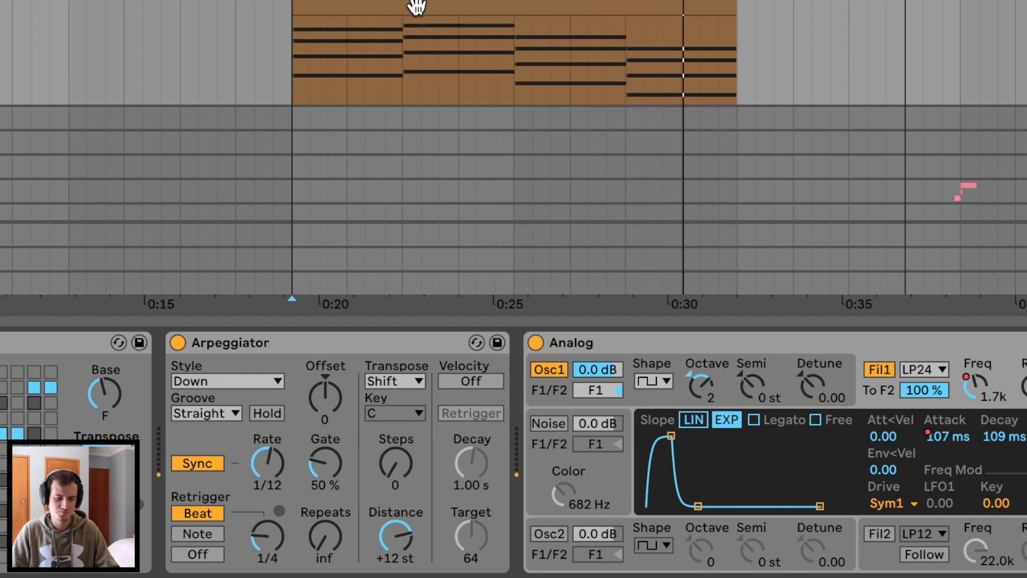
{"action": "left_click", "coordinate": [407, 6]}
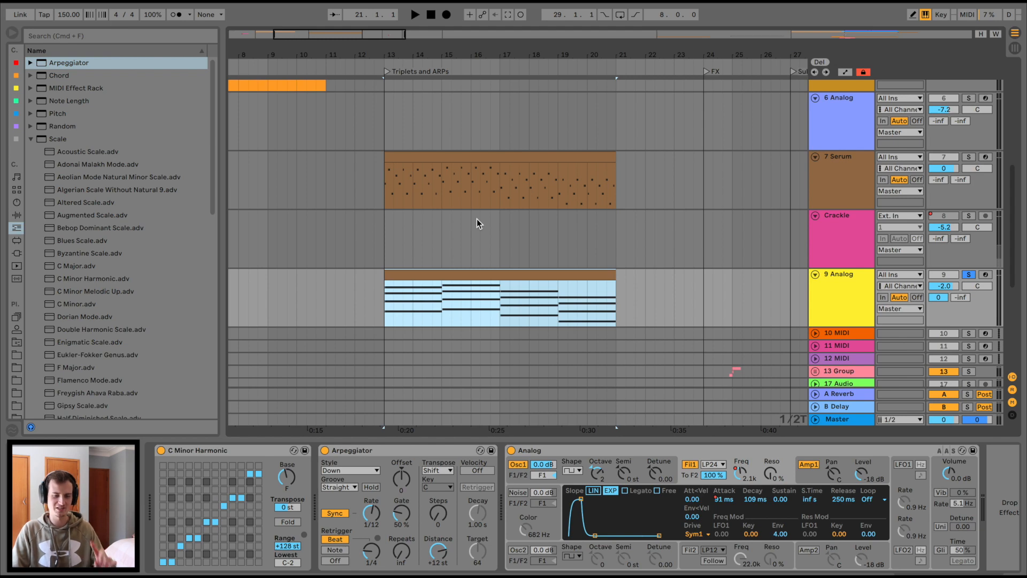
Solo track 7 Serum, play it from bar 13, and show its notes and device chain.
{"action": "left_click", "coordinate": [384, 178]}
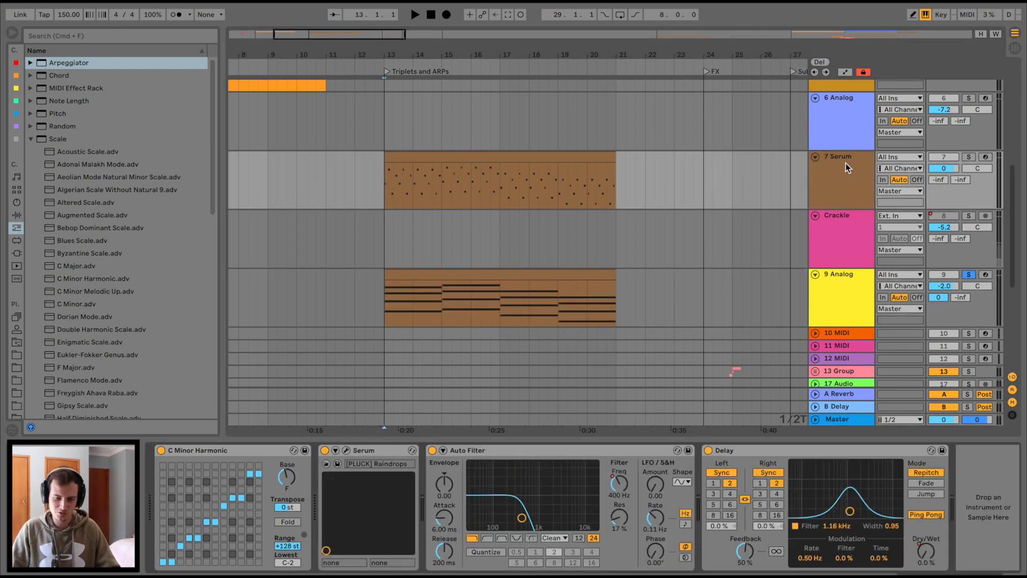
{"action": "left_click", "coordinate": [968, 159]}
{"action": "key", "text": "space"}
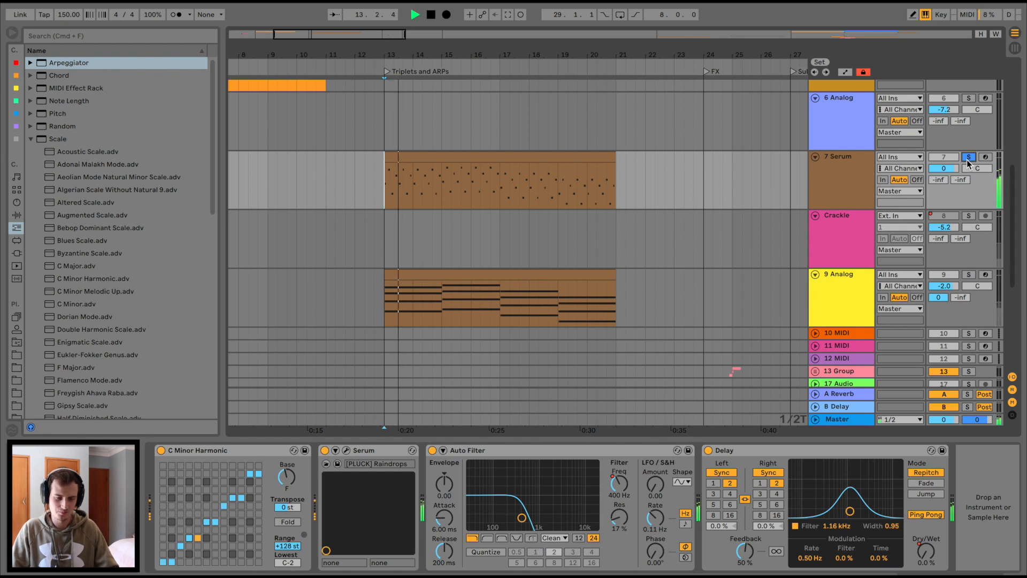
{"action": "key", "text": "space"}
{"action": "key", "text": "space"}
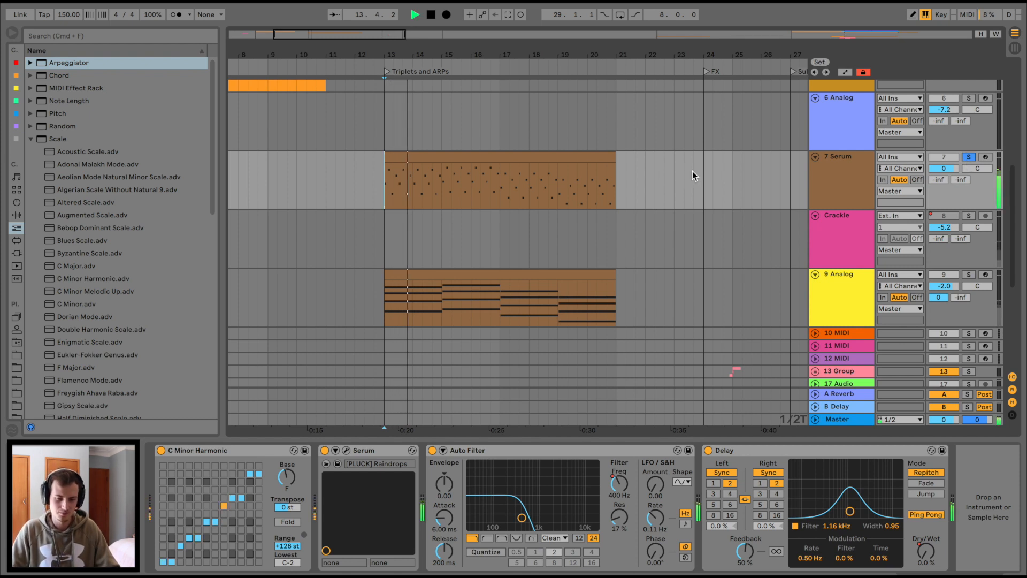
{"action": "left_click", "coordinate": [542, 154]}
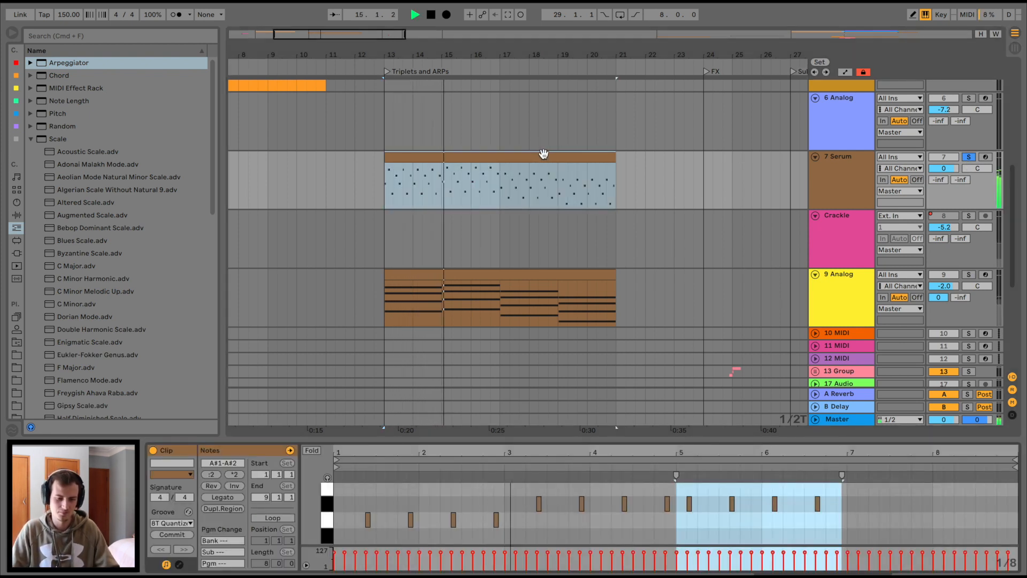
{"action": "left_click", "coordinate": [819, 195]}
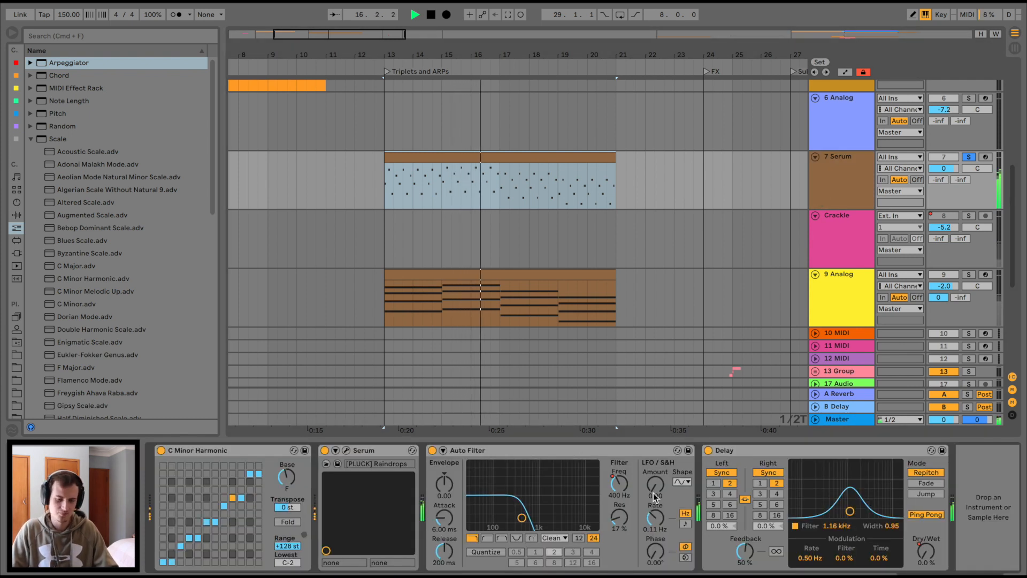
Show the Auto Filter Freq automation lane and raise the envelope toward the clip end, then undo.
{"action": "right_click", "coordinate": [617, 485]}
{"action": "left_click", "coordinate": [642, 489]}
{"action": "left_click_drag", "start_coordinate": [617, 190], "coordinate": [617, 171]}
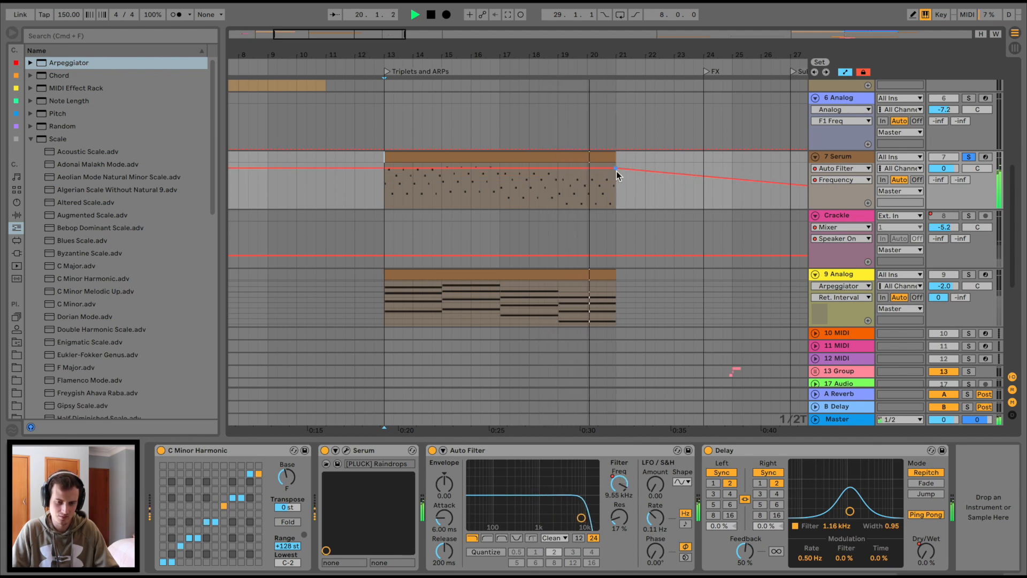
{"action": "key", "text": "super+z"}
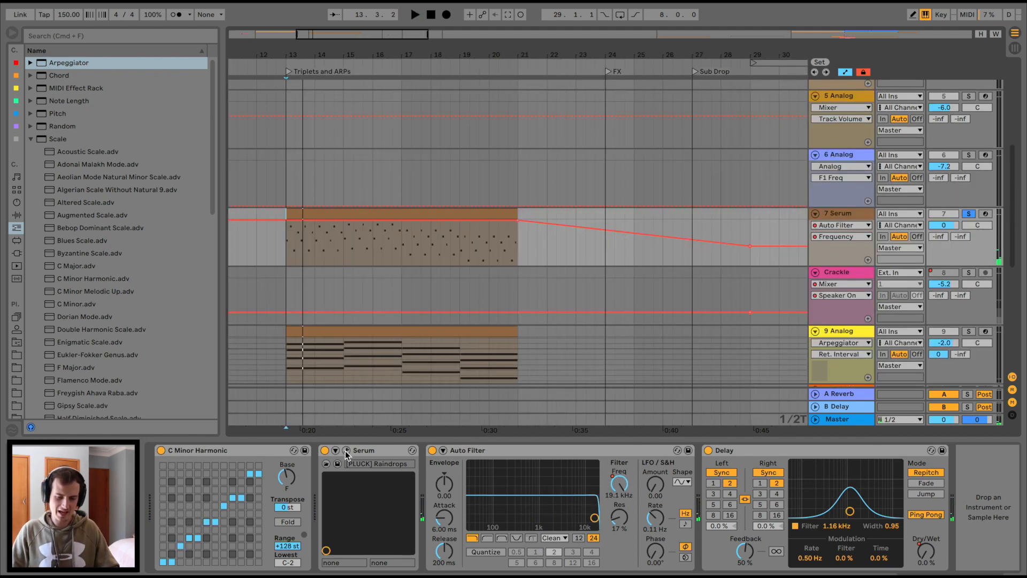
Open Serum, load the Init Preset, and put the Analog Basic Shapes wavetable in Oscillator A.
{"action": "left_click", "coordinate": [346, 450]}
{"action": "left_click", "coordinate": [726, 80]}
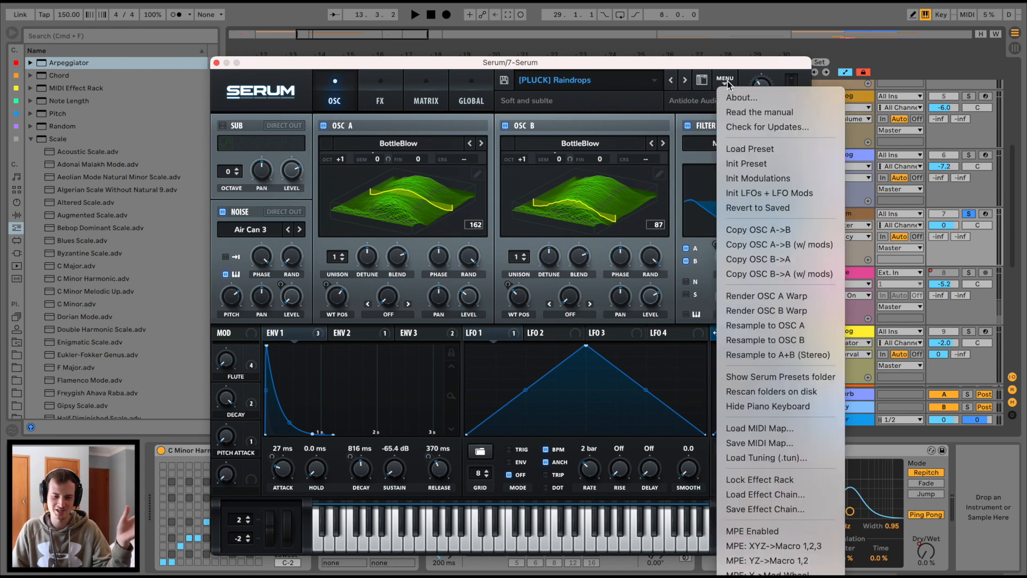
{"action": "left_click", "coordinate": [772, 164]}
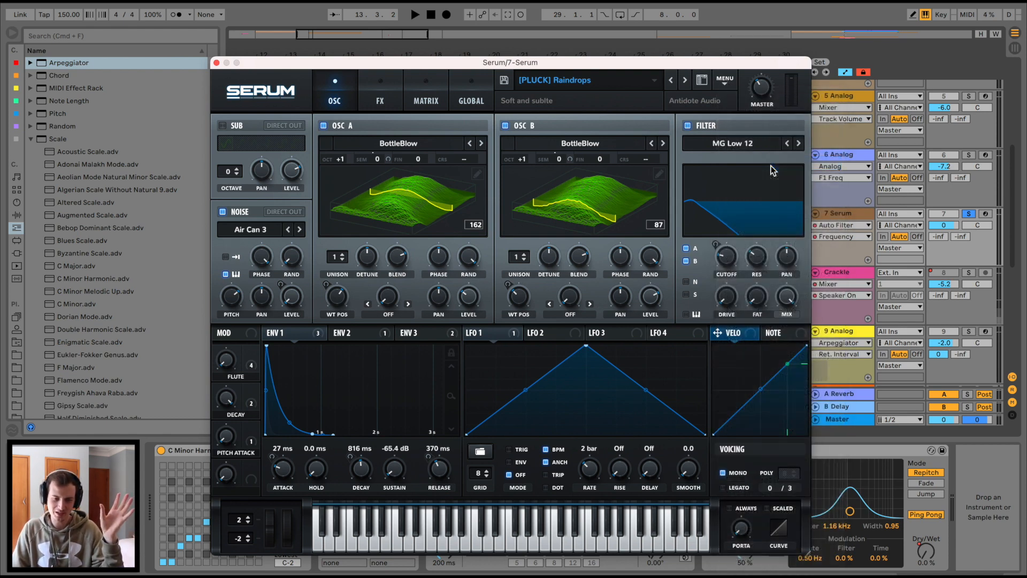
{"action": "left_click", "coordinate": [420, 145]}
{"action": "mouse_move", "coordinate": [435, 159]}
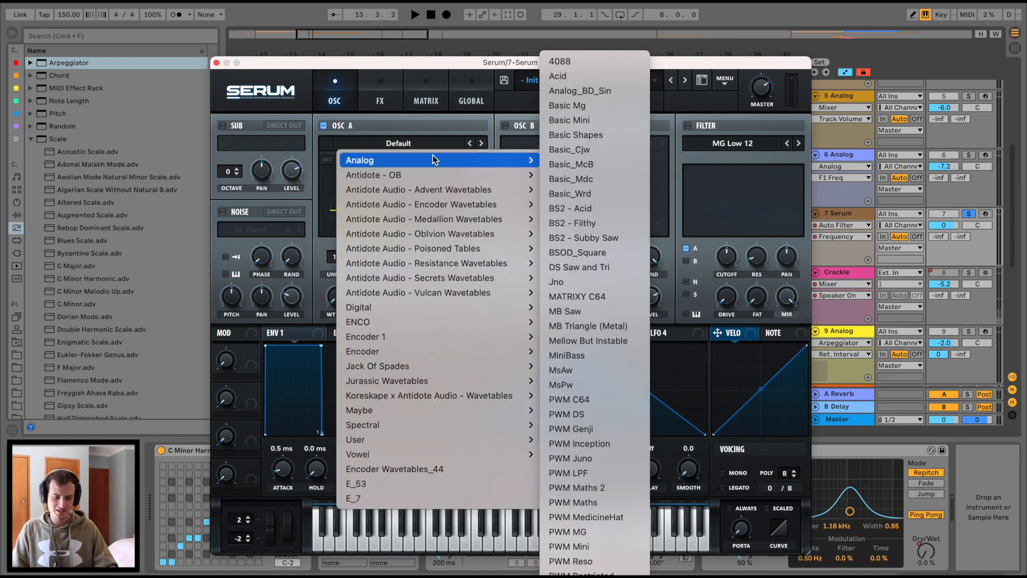
{"action": "left_click", "coordinate": [616, 139]}
In the wavetable editor, lower the fundamental and add harmonics up to bins 8 and 11, then close Serum.
{"action": "left_click", "coordinate": [479, 172]}
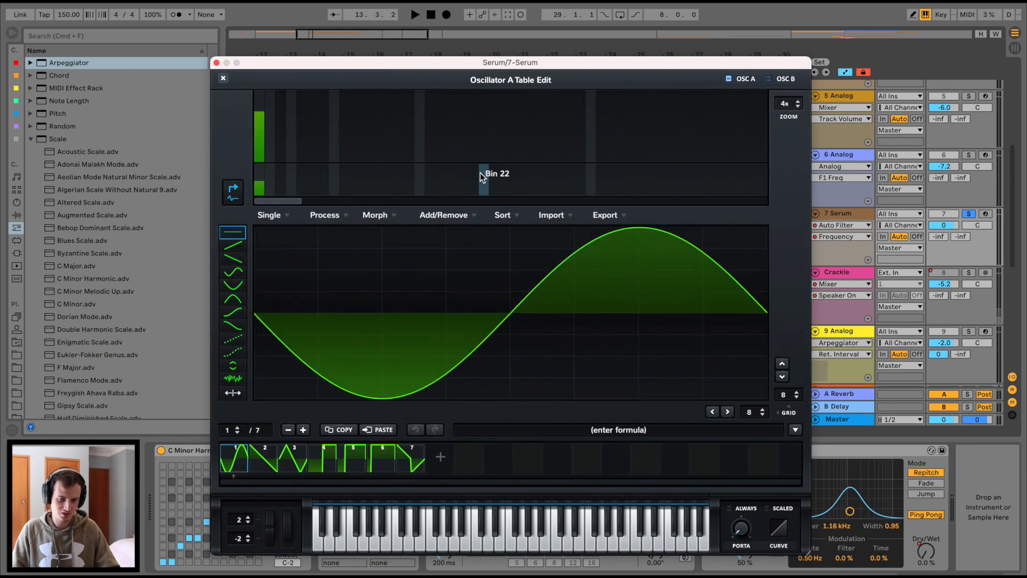
{"action": "left_click", "coordinate": [986, 214]}
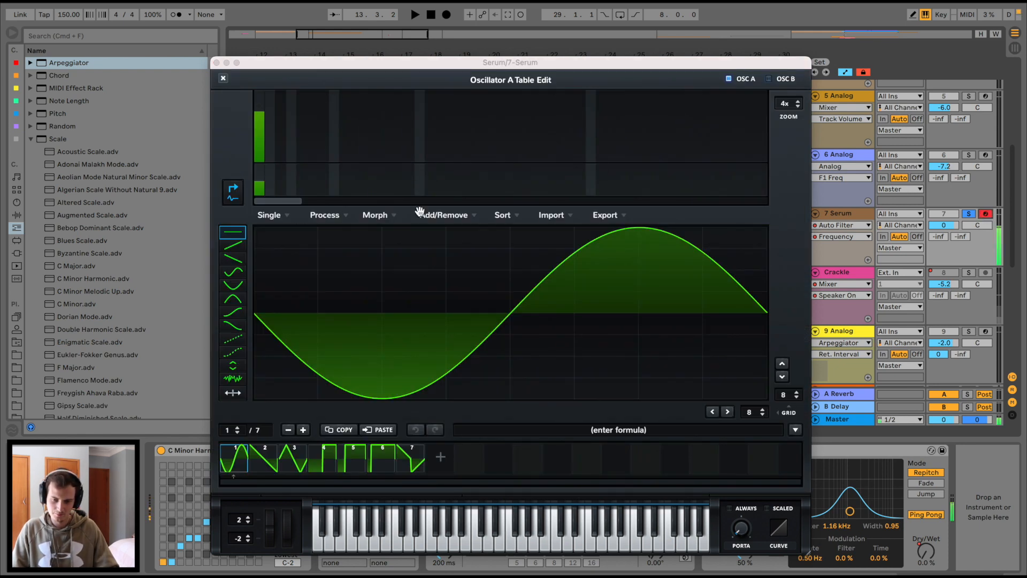
{"action": "left_click", "coordinate": [270, 140]}
{"action": "left_click", "coordinate": [301, 135]}
{"action": "left_click", "coordinate": [323, 138]}
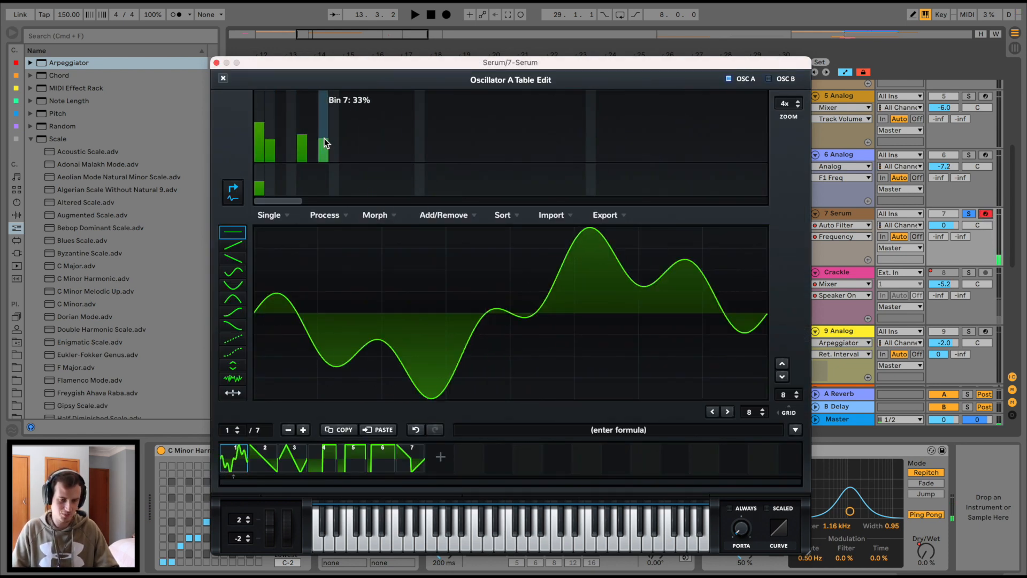
{"action": "left_click", "coordinate": [335, 150]}
{"action": "left_click", "coordinate": [366, 154]}
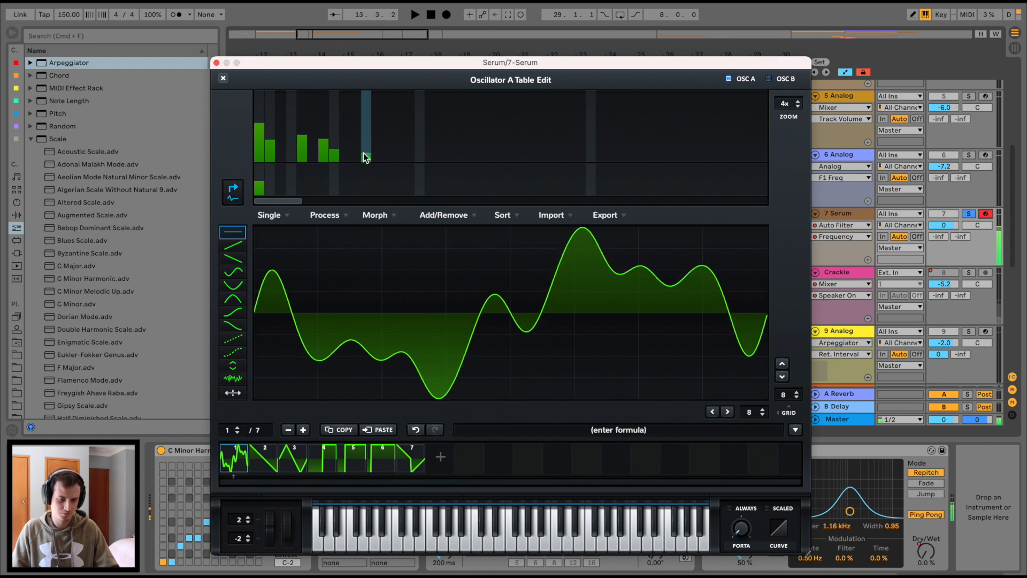
{"action": "left_click", "coordinate": [217, 63]}
Add Guitar Rig 5 from the VST plug-ins to the Serum track.
{"action": "left_click", "coordinate": [307, 213]}
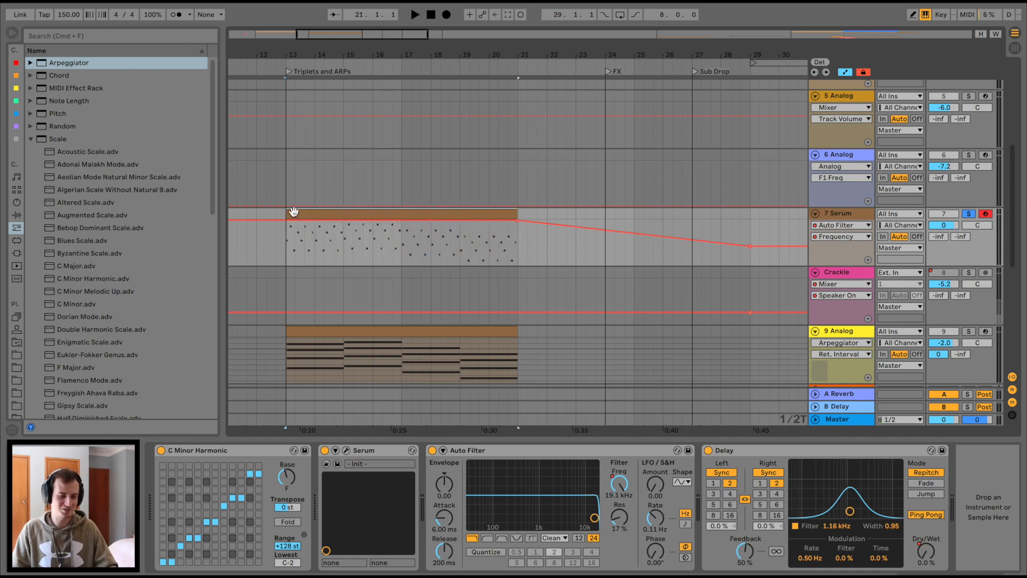
{"action": "left_click", "coordinate": [15, 255]}
{"action": "left_click", "coordinate": [40, 78]}
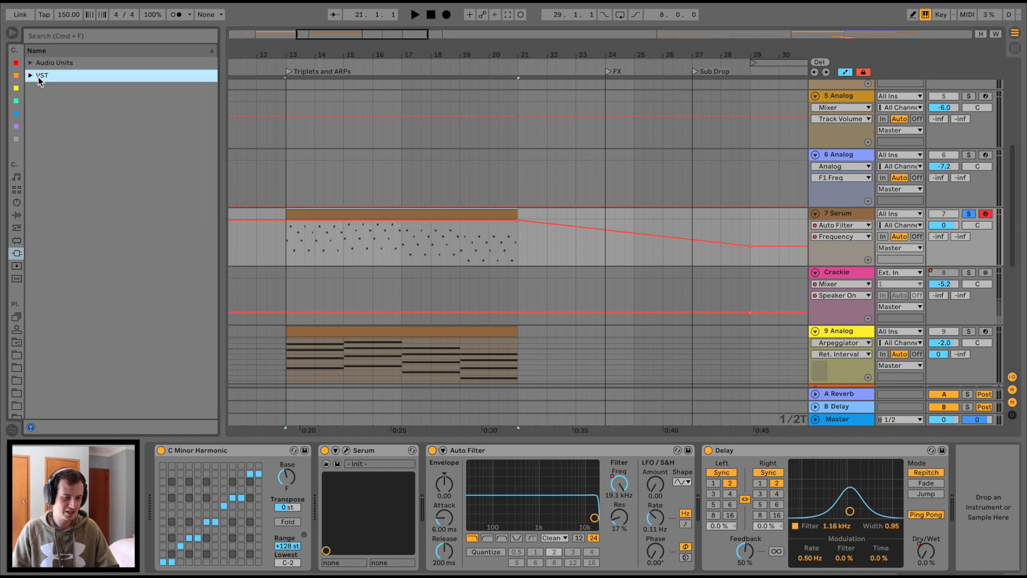
{"action": "left_click", "coordinate": [31, 76]}
{"action": "scroll", "coordinate": [94, 242], "scroll_direction": "down", "scroll_amount": 3}
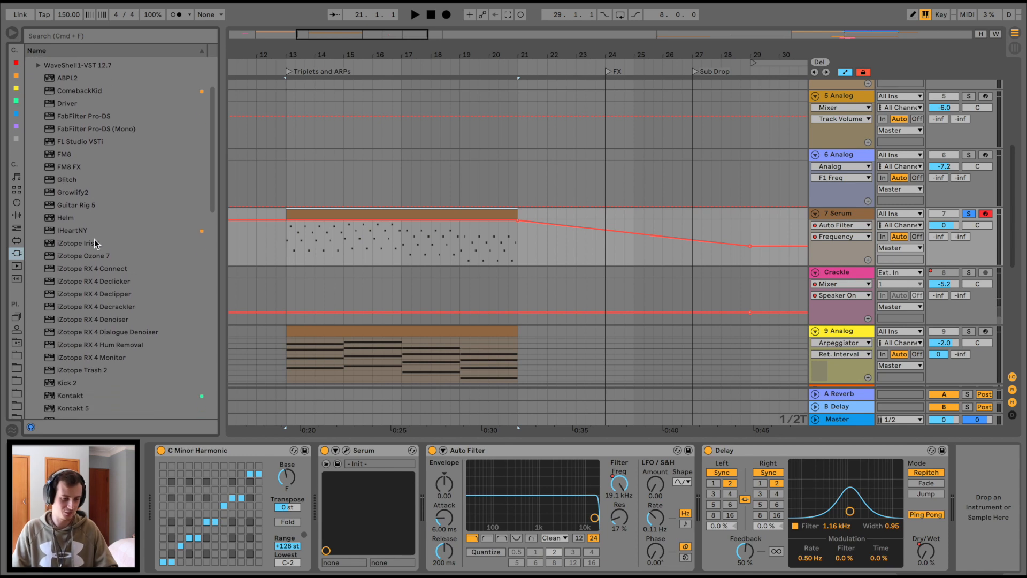
{"action": "left_click_drag", "start_coordinate": [67, 209], "coordinate": [345, 250]}
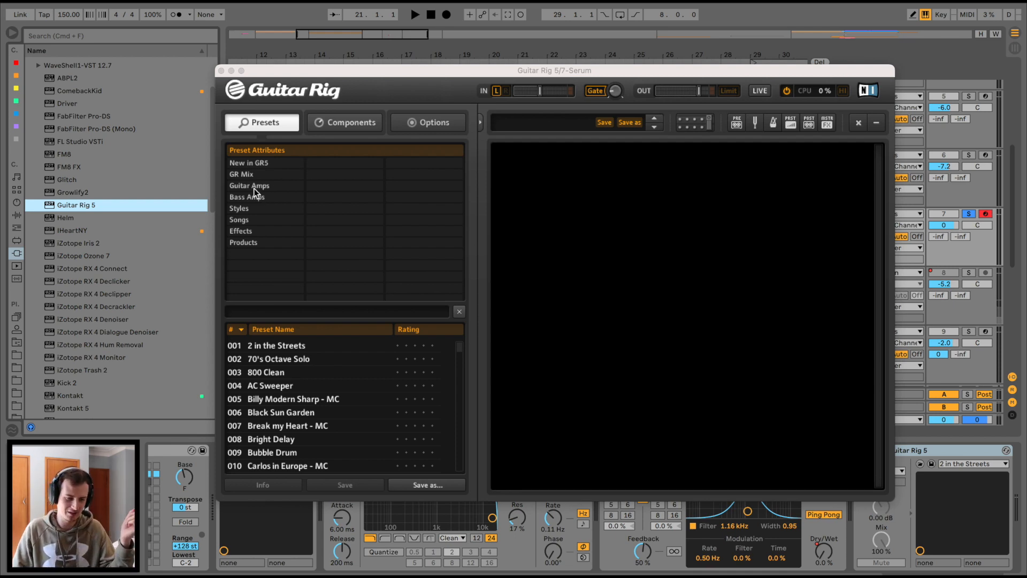
Add a Rotator from Guitar Rig's Modulation components and play the arrangement to hear it.
{"action": "left_click", "coordinate": [340, 122]}
{"action": "left_click", "coordinate": [367, 270]}
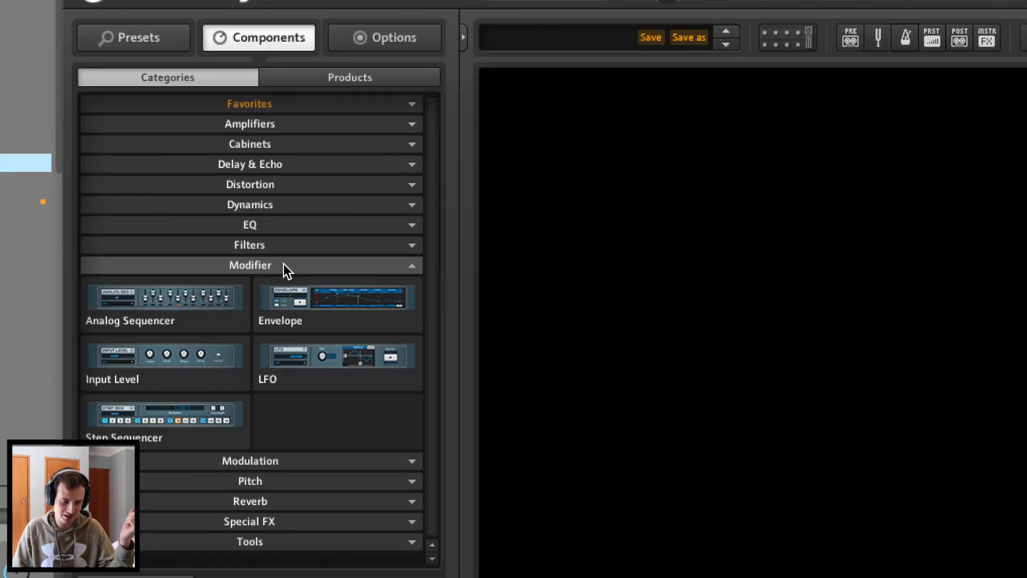
{"action": "left_click", "coordinate": [293, 265]}
{"action": "left_click", "coordinate": [277, 285]}
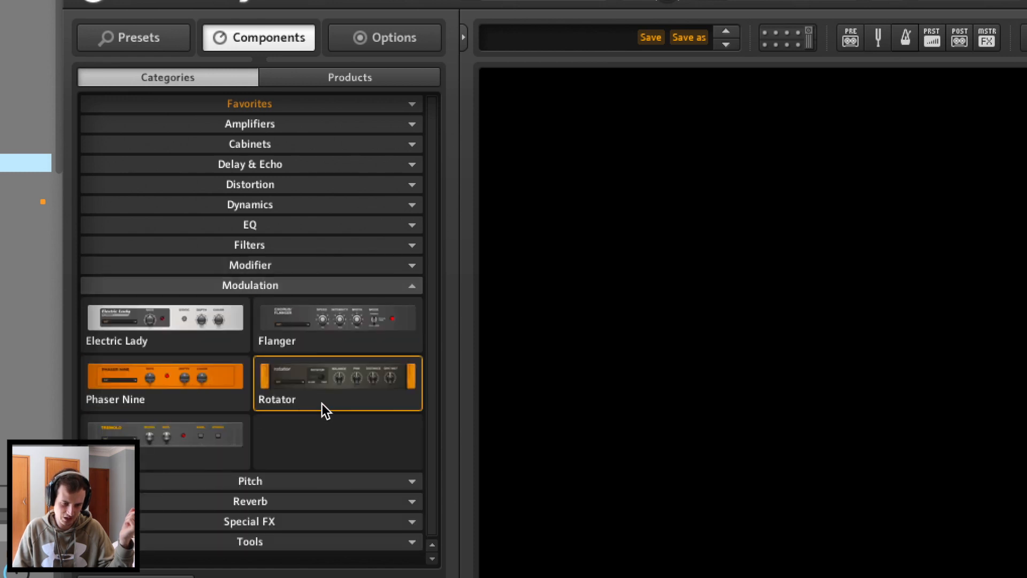
{"action": "left_click_drag", "start_coordinate": [320, 402], "coordinate": [769, 284]}
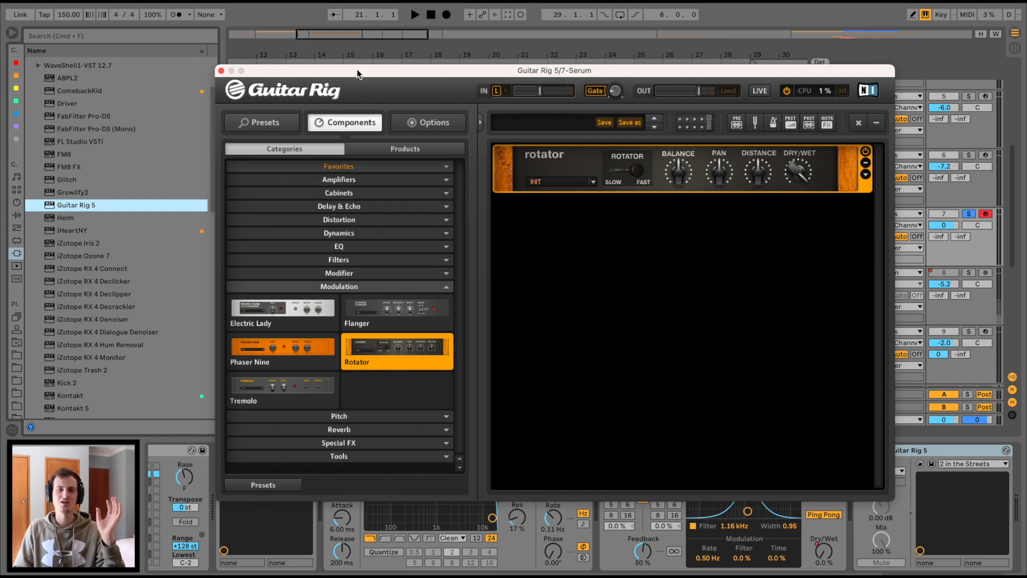
{"action": "key", "text": "space"}
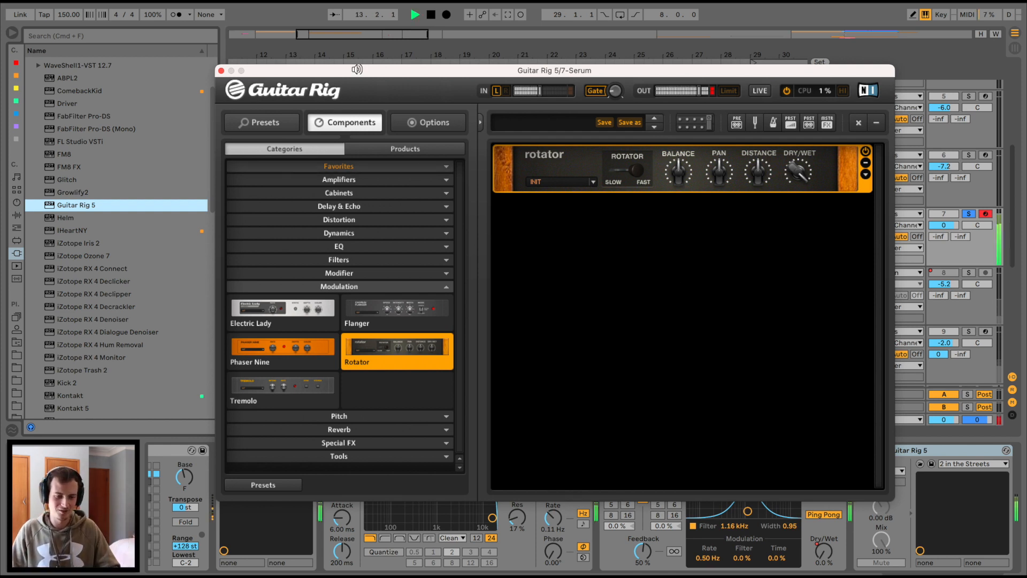
{"action": "key", "text": "space"}
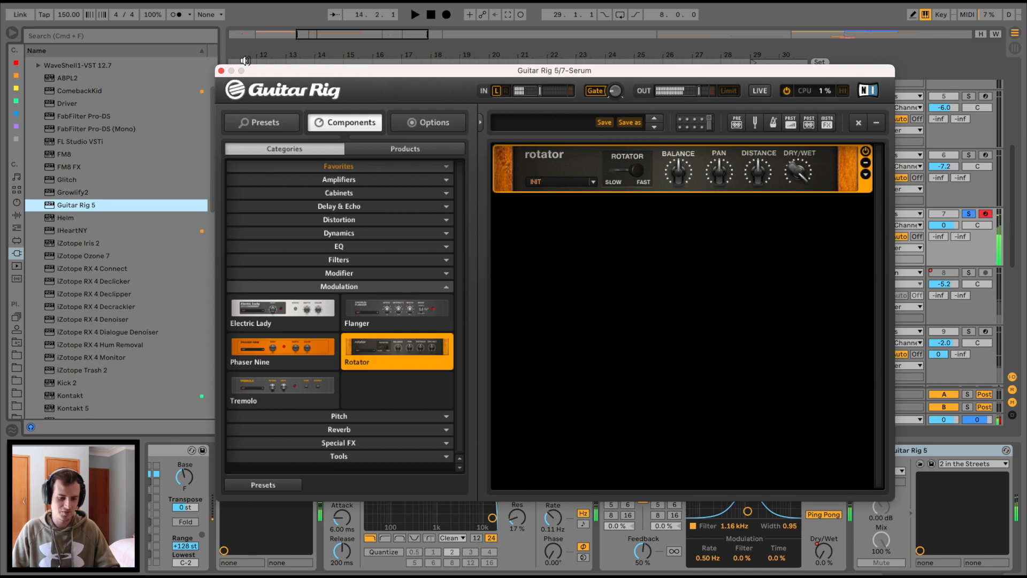
{"action": "left_click", "coordinate": [221, 70]}
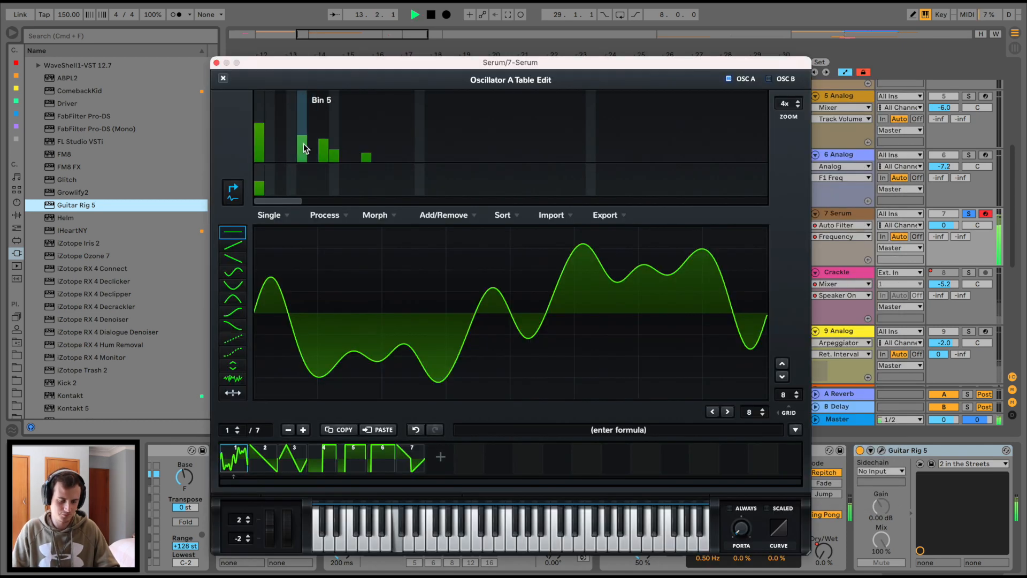
Set Oscillator A harmonics: bin 2 about 36%, bin 4 about 31%, bins 5 and 7 zero, bin 8 softened.
{"action": "mouse_move", "coordinate": [304, 144]}
{"action": "left_mouse_down"}
{"action": "mouse_move", "coordinate": [310, 177]}
{"action": "mouse_move", "coordinate": [333, 156]}
{"action": "mouse_move", "coordinate": [399, 176]}
{"action": "left_mouse_up"}
{"action": "mouse_move", "coordinate": [324, 157]}
{"action": "left_mouse_down"}
{"action": "mouse_move", "coordinate": [321, 176]}
{"action": "mouse_move", "coordinate": [298, 137]}
{"action": "mouse_move", "coordinate": [305, 129]}
{"action": "mouse_move", "coordinate": [328, 152]}
{"action": "mouse_move", "coordinate": [336, 143]}
{"action": "mouse_move", "coordinate": [336, 160]}
{"action": "mouse_move", "coordinate": [303, 149]}
{"action": "left_mouse_up"}
{"action": "left_click", "coordinate": [376, 142]}
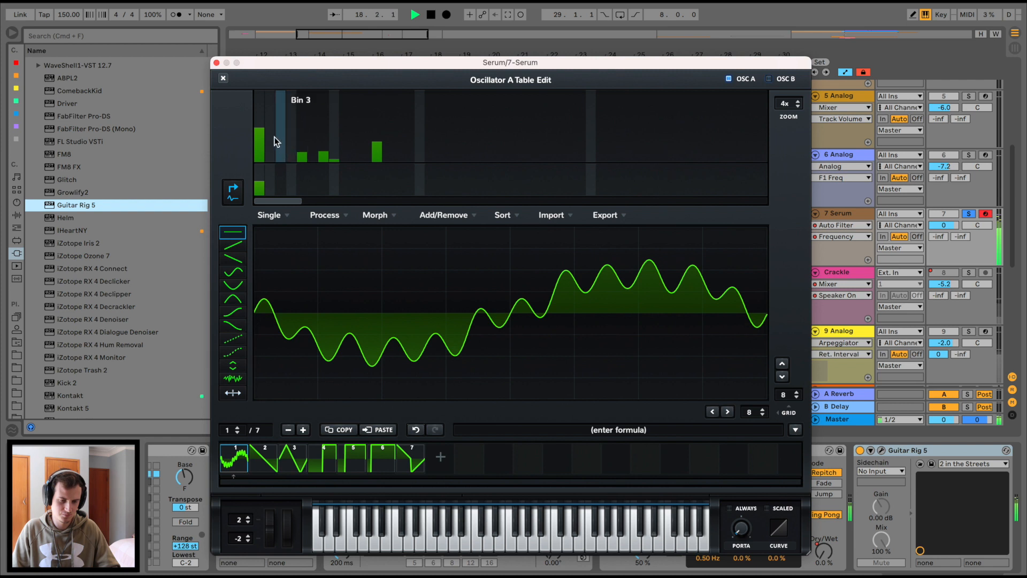
{"action": "left_click", "coordinate": [272, 136]}
{"action": "left_click", "coordinate": [290, 140]}
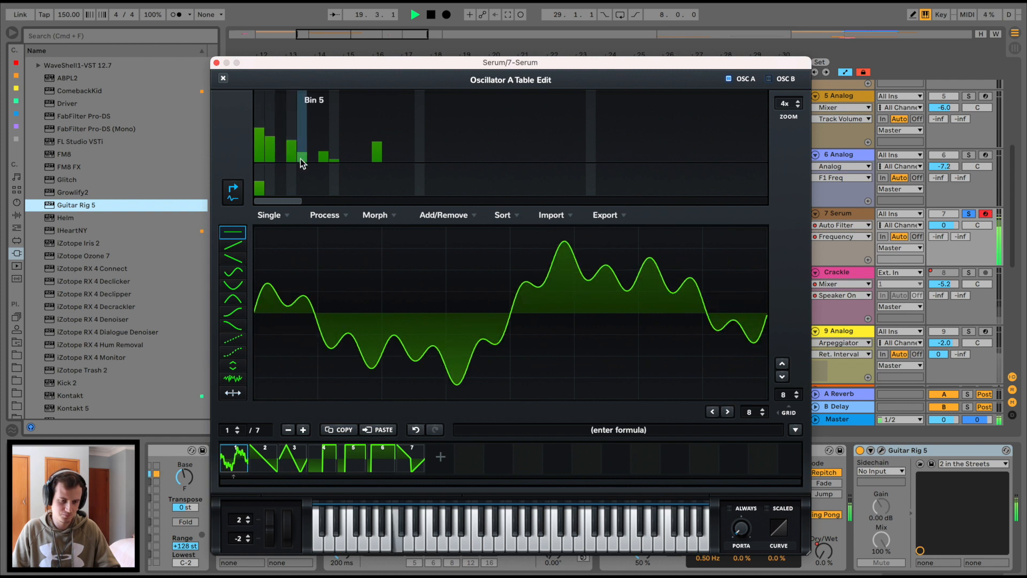
{"action": "mouse_move", "coordinate": [300, 159]}
{"action": "left_mouse_down"}
{"action": "mouse_move", "coordinate": [300, 181]}
{"action": "mouse_move", "coordinate": [326, 155]}
{"action": "mouse_move", "coordinate": [327, 165]}
{"action": "left_mouse_up"}
{"action": "left_click", "coordinate": [336, 148]}
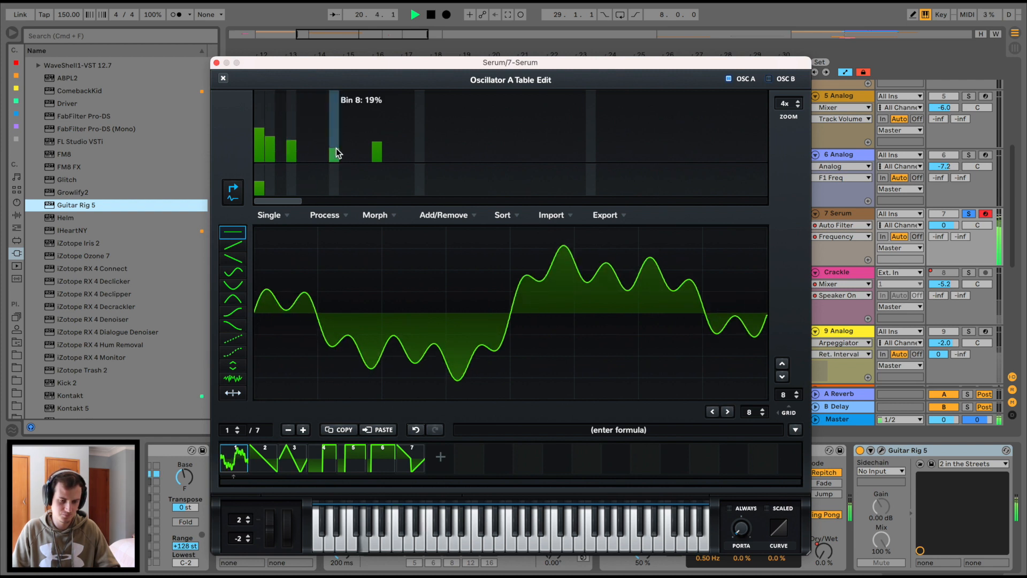
{"action": "left_click", "coordinate": [336, 153]}
{"action": "left_click", "coordinate": [217, 63]}
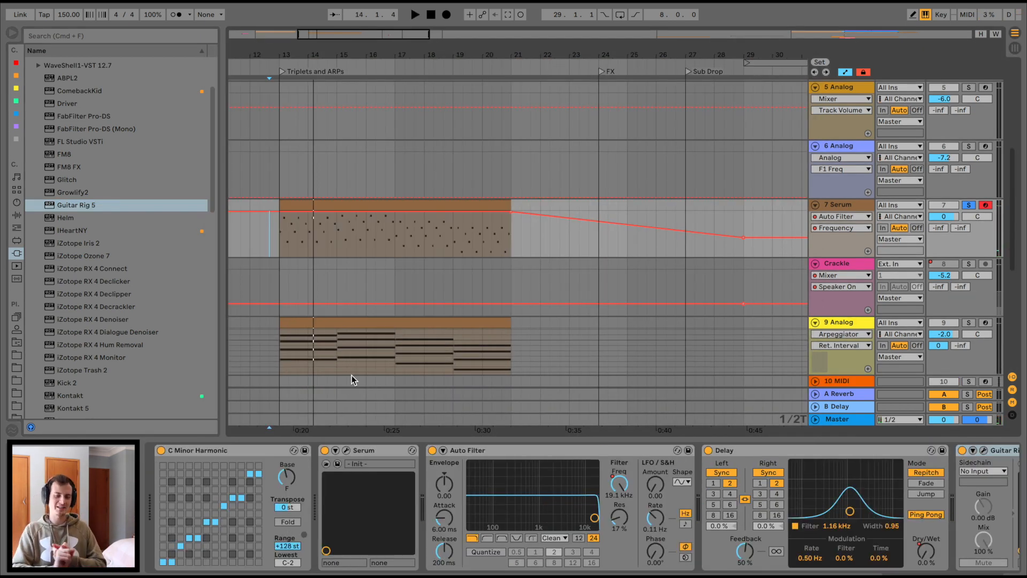
Zoom in around bar 25, unfold the 13 Group and solo it to audition its drums.
{"action": "scroll", "coordinate": [464, 265], "scroll_direction": "down", "scroll_amount": 5}
{"action": "scroll", "coordinate": [464, 266], "scroll_direction": "right", "scroll_amount": 4}
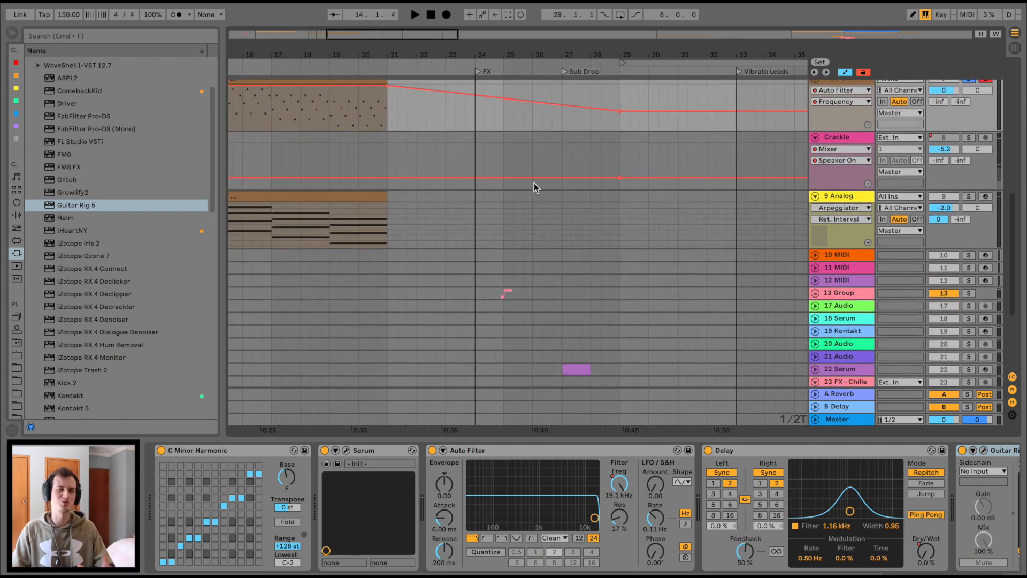
{"action": "left_click_drag", "start_coordinate": [515, 57], "coordinate": [514, 59]}
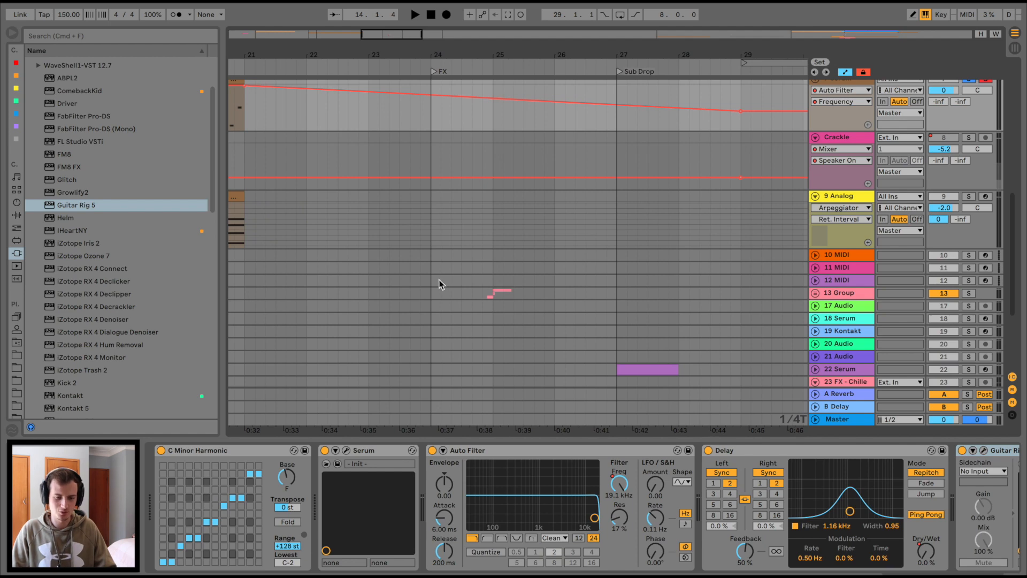
{"action": "left_click", "coordinate": [426, 284]}
{"action": "left_click", "coordinate": [815, 255]}
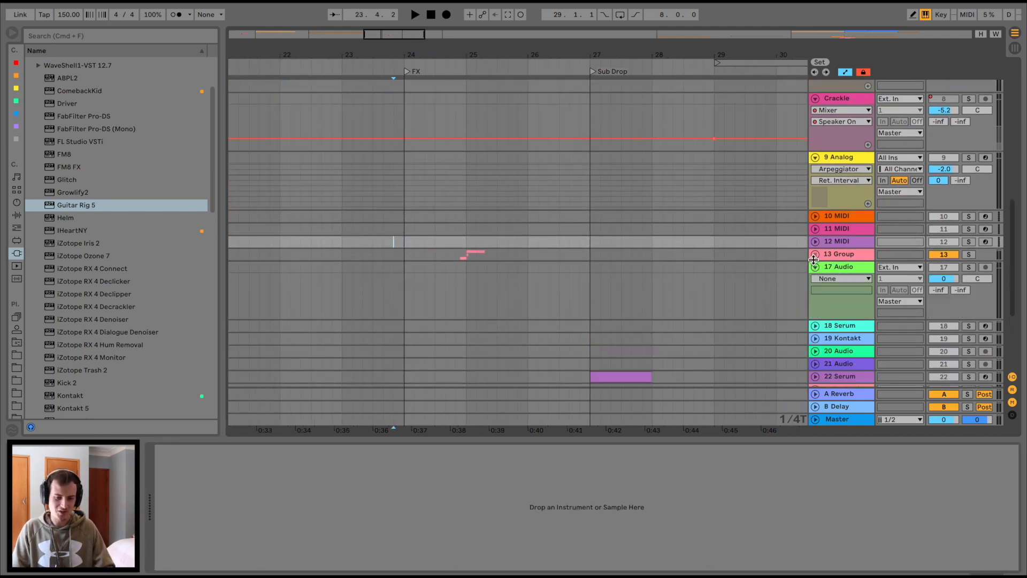
{"action": "left_click", "coordinate": [833, 255]}
{"action": "scroll", "coordinate": [374, 230], "scroll_direction": "down", "scroll_amount": 3}
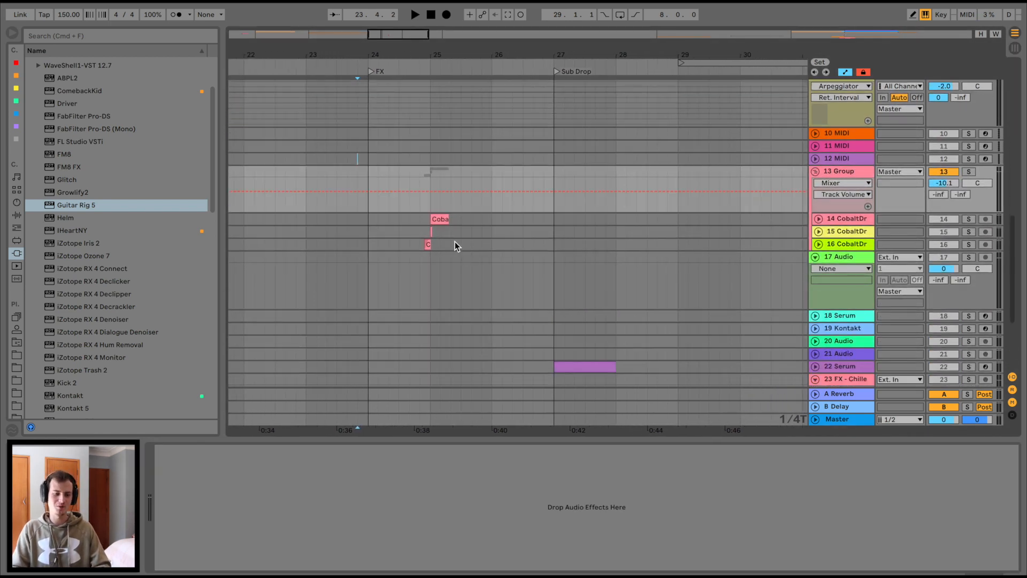
{"action": "left_click", "coordinate": [416, 220]}
{"action": "left_click", "coordinate": [839, 171]}
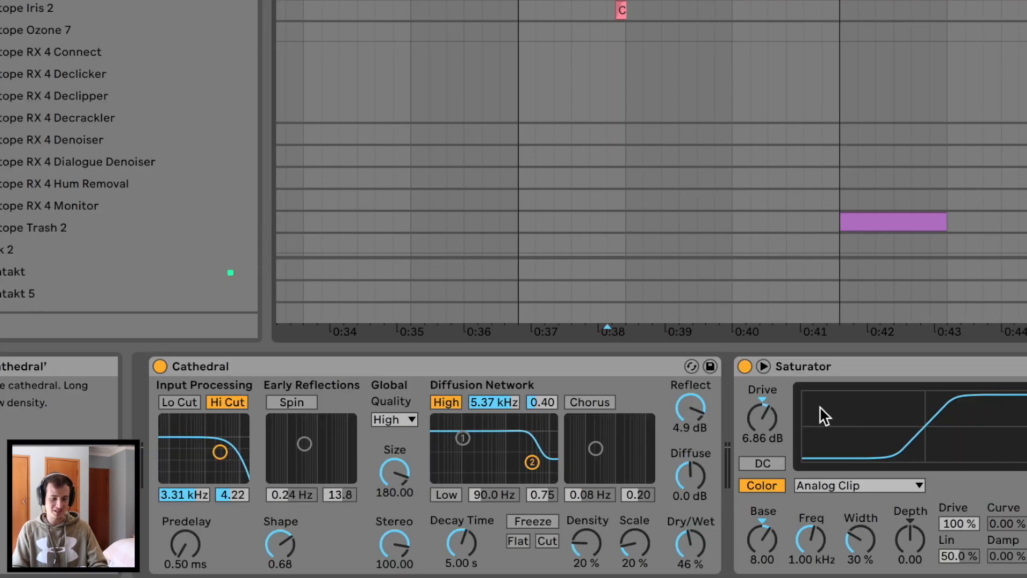
{"action": "left_click", "coordinate": [969, 172]}
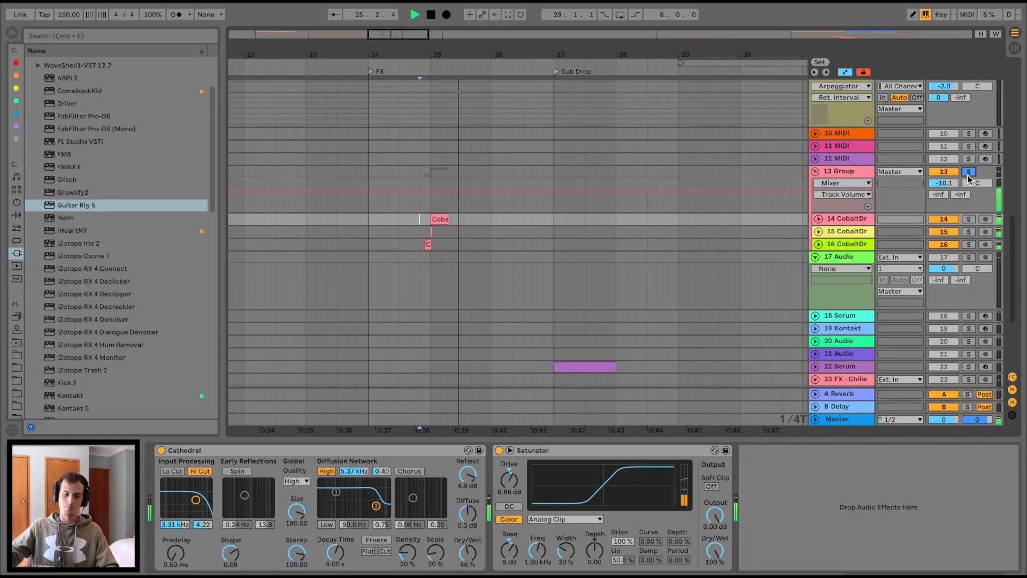
Play the soloed group with the Cathedral reverb off, then back on, to compare.
{"action": "key", "text": "space"}
{"action": "key", "text": "space"}
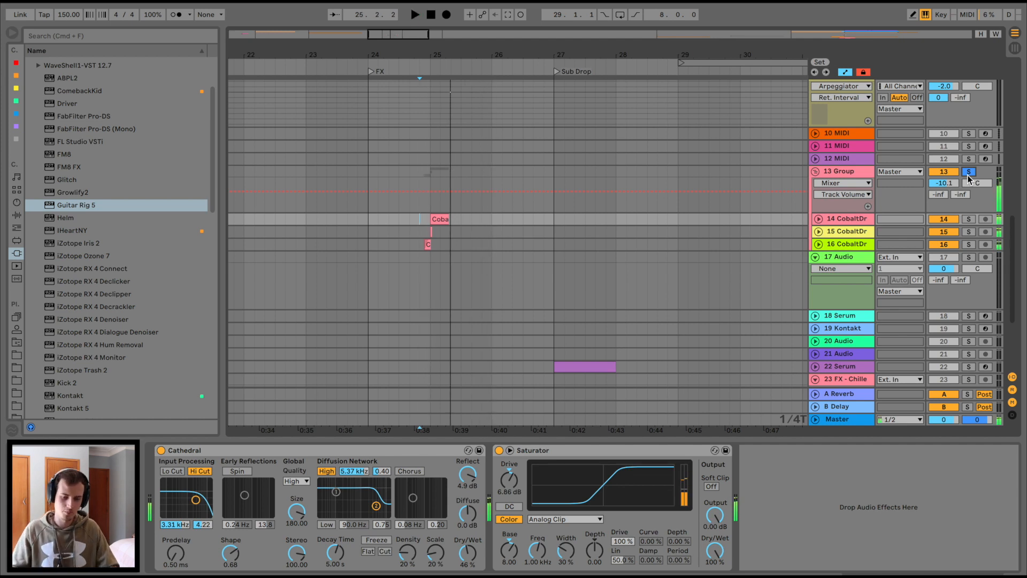
{"action": "left_click", "coordinate": [161, 451]}
{"action": "key", "text": "space"}
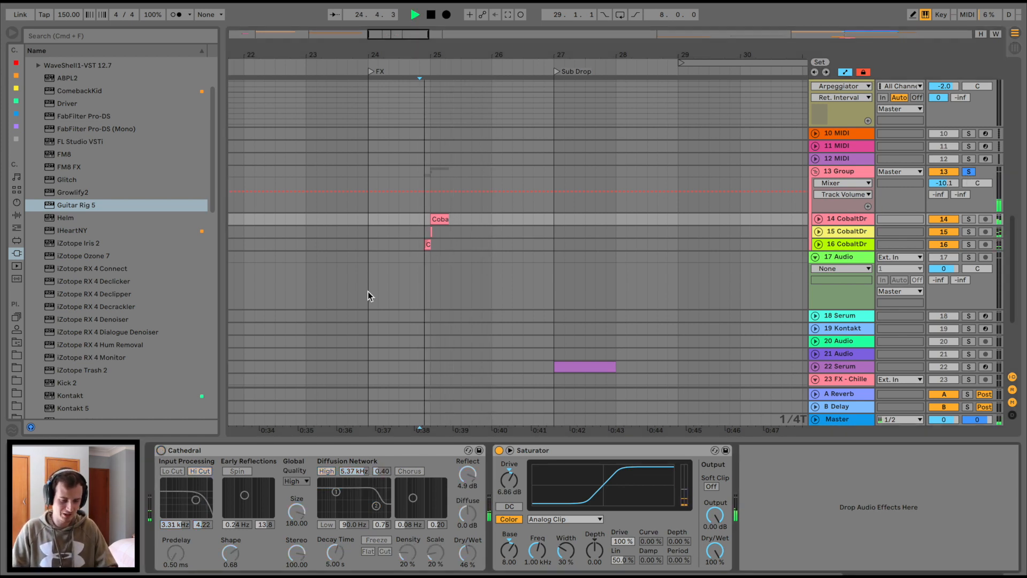
{"action": "left_click", "coordinate": [440, 218]}
{"action": "key", "text": "space"}
{"action": "key", "text": "space"}
{"action": "left_click", "coordinate": [161, 451]}
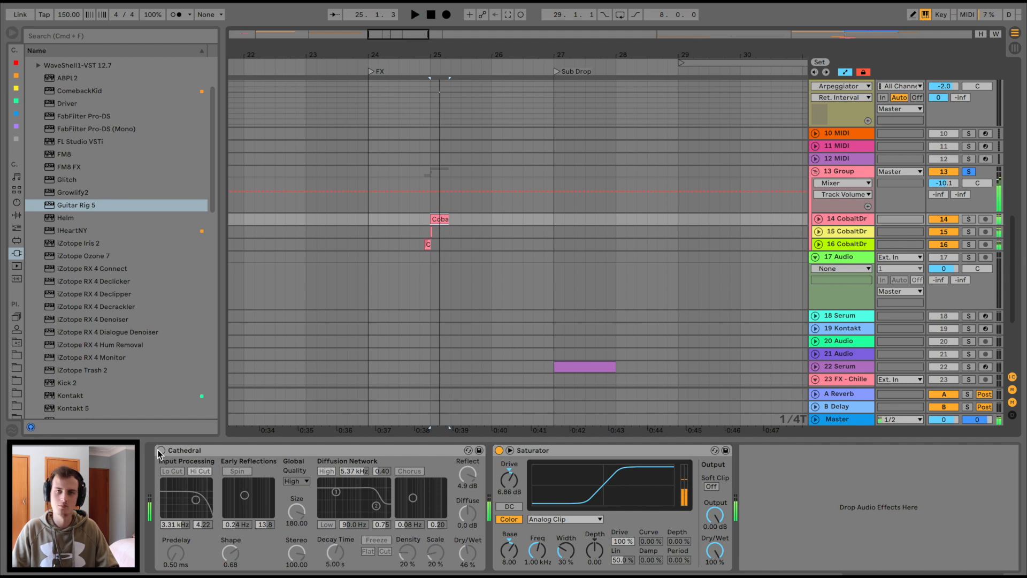
{"action": "key", "text": "space"}
{"action": "key", "text": "space"}
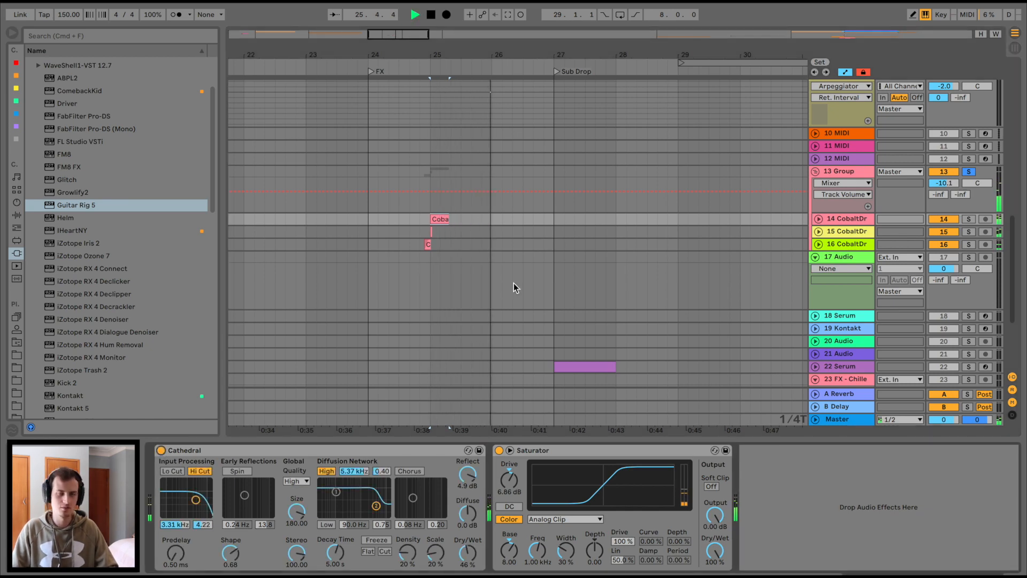
{"action": "key", "text": "space"}
Extend track 22's purple clip to start at bar 27 and play it with its automation.
{"action": "scroll", "coordinate": [513, 284], "scroll_direction": "down", "scroll_amount": 5}
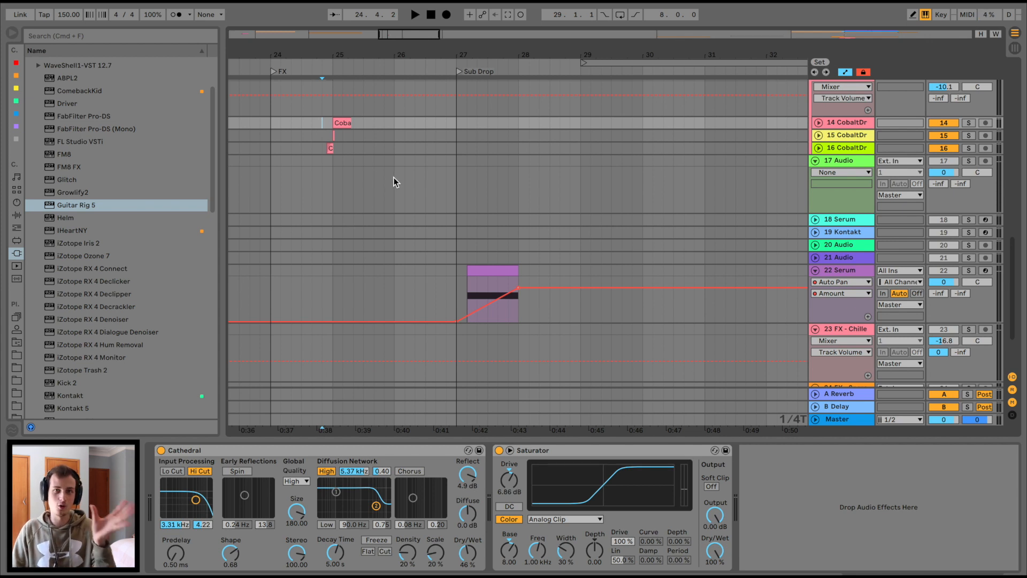
{"action": "left_click", "coordinate": [429, 265]}
{"action": "scroll", "coordinate": [429, 265], "scroll_direction": "right", "scroll_amount": 2}
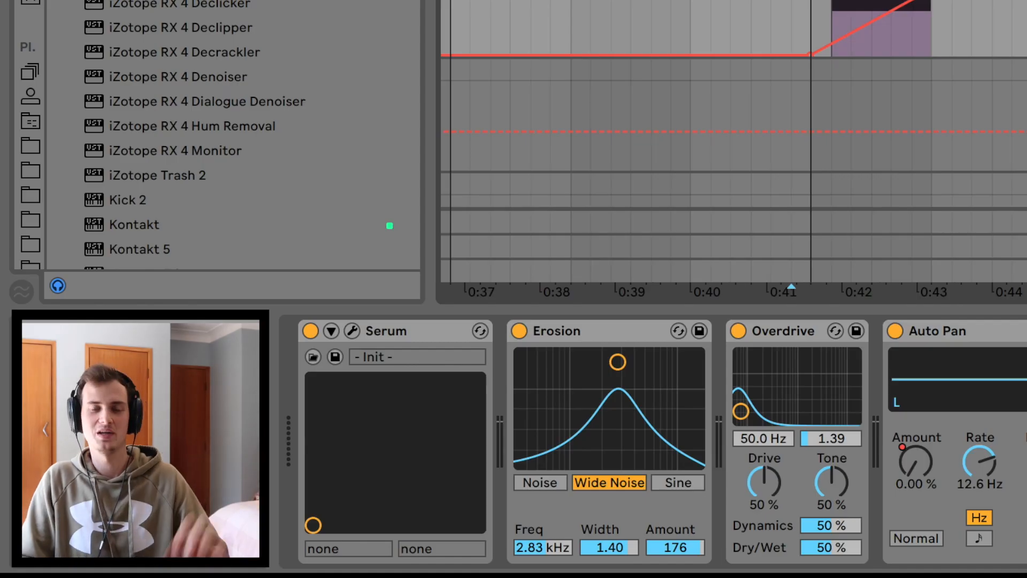
{"action": "left_click", "coordinate": [461, 257]}
{"action": "scroll", "coordinate": [460, 256], "scroll_direction": "right", "scroll_amount": 2}
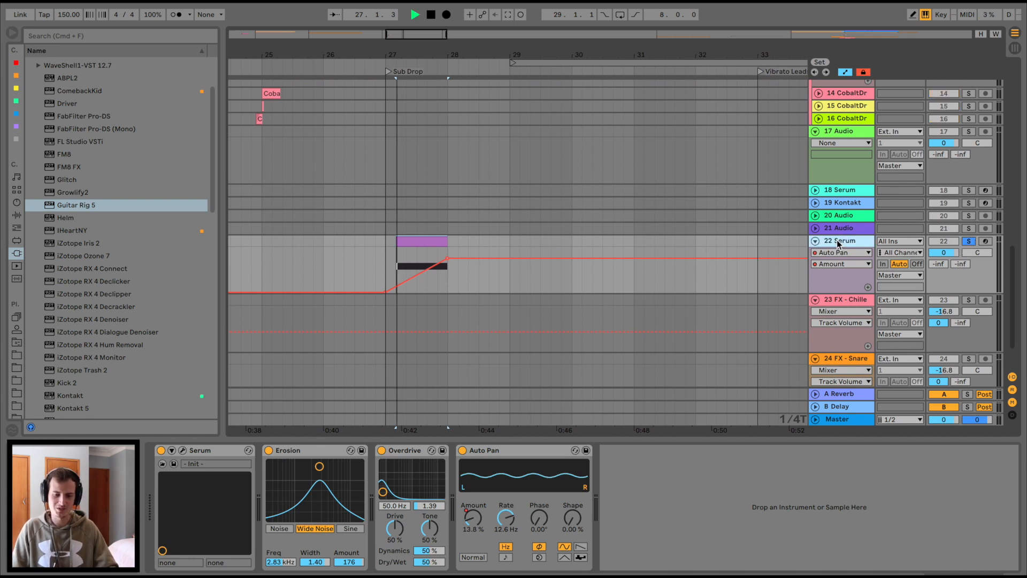
{"action": "left_click_drag", "start_coordinate": [396, 242], "coordinate": [385, 242]}
{"action": "key", "text": "space"}
{"action": "key", "text": "space"}
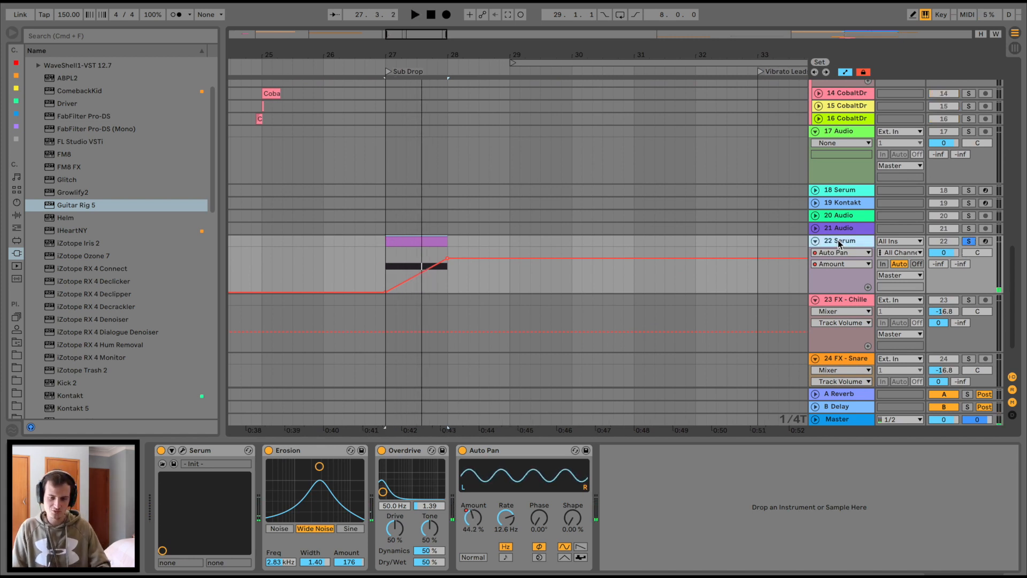
Insert a new 23 MIDI track below 22 Serum and load Serum onto it.
{"action": "key", "text": "super+shift+t"}
{"action": "scroll", "coordinate": [51, 233], "scroll_direction": "down", "scroll_amount": 10}
{"action": "left_click_drag", "start_coordinate": [67, 299], "coordinate": [425, 338]}
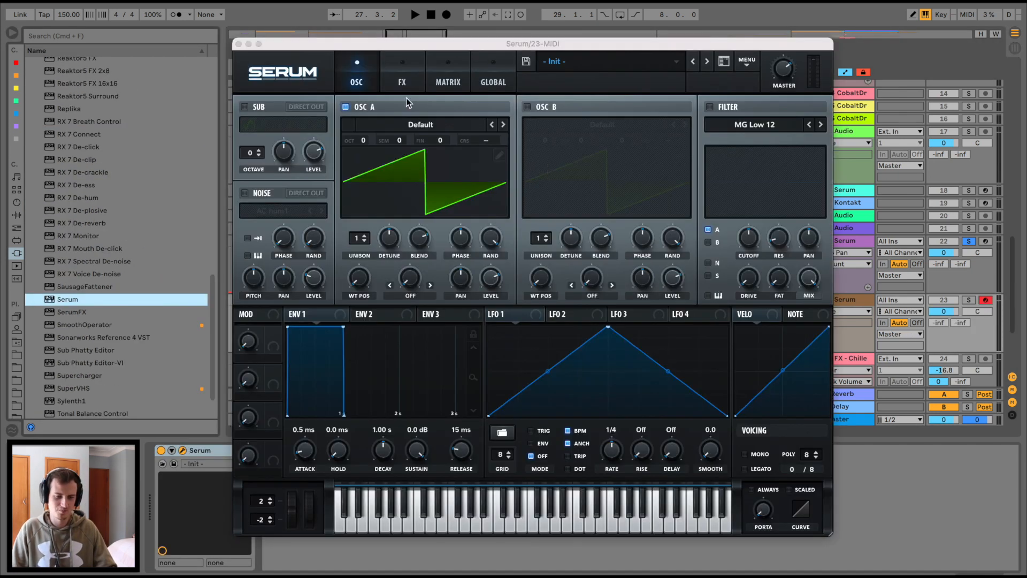
Load the Basic Shapes wavetable into Oscillator A and make LFO 1 a falling ramp at one cycle per bar.
{"action": "left_click", "coordinate": [428, 122]}
{"action": "mouse_move", "coordinate": [407, 141]}
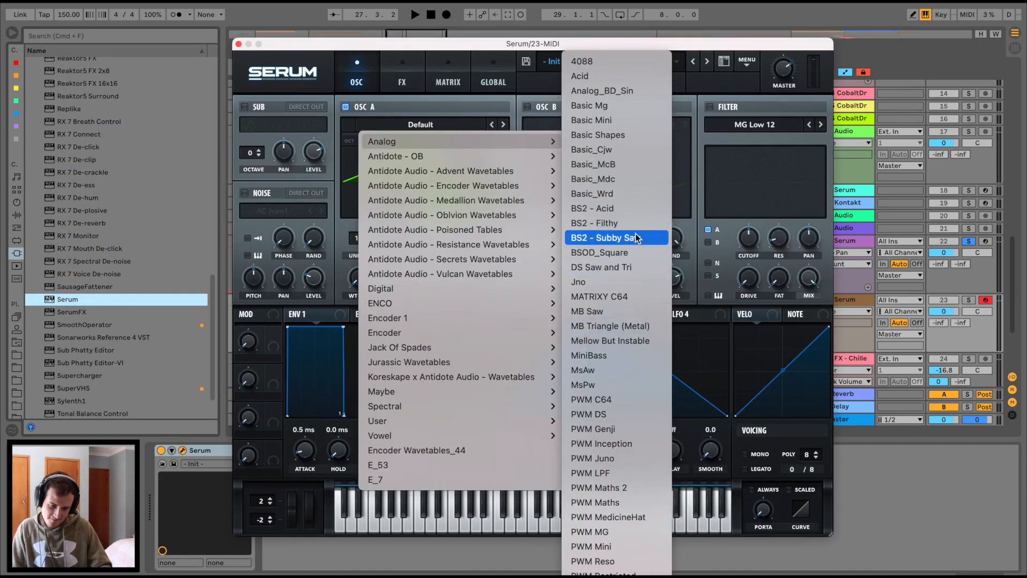
{"action": "left_click", "coordinate": [641, 141]}
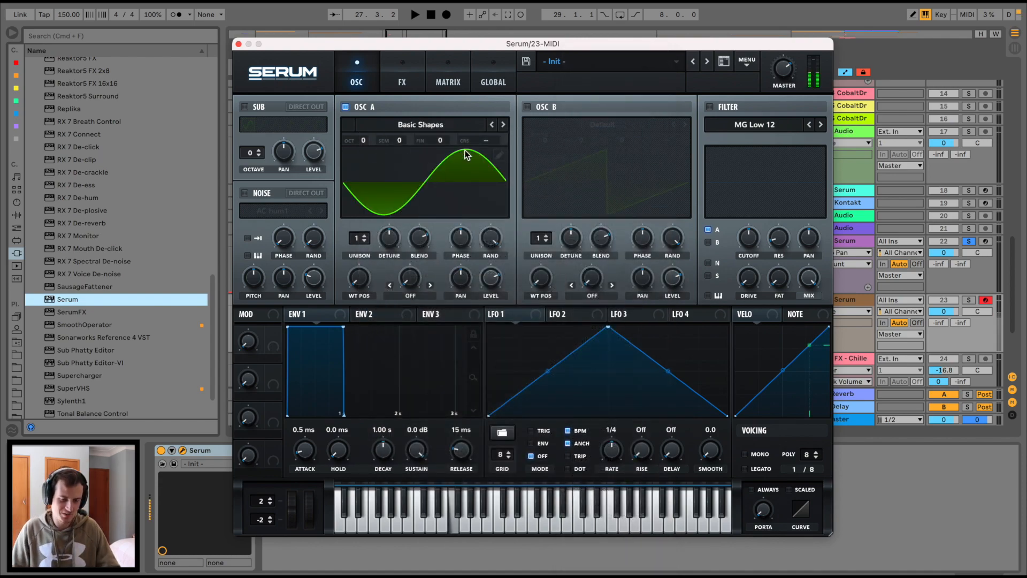
{"action": "left_click_drag", "start_coordinate": [609, 328], "coordinate": [385, 274]}
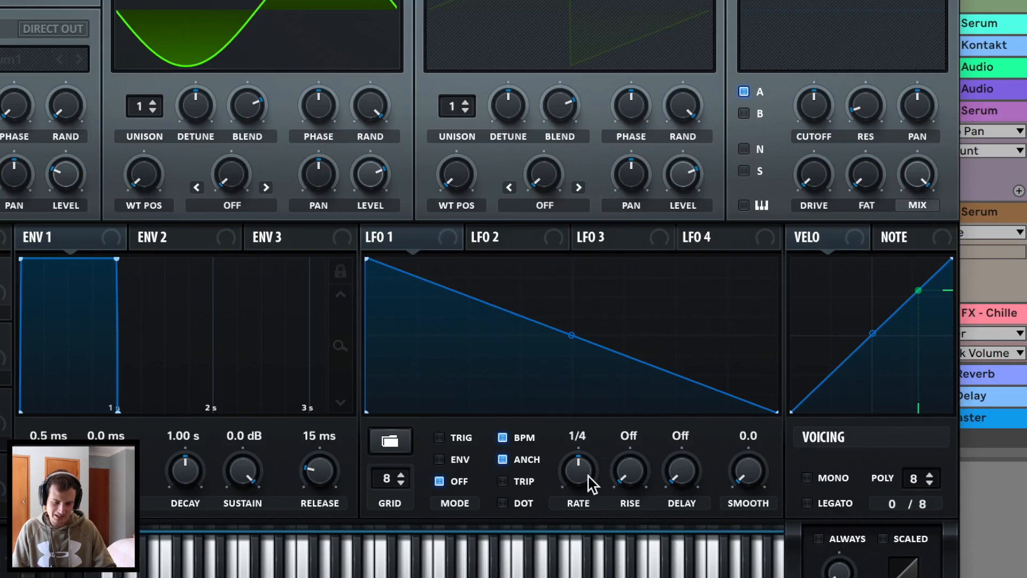
{"action": "left_click_drag", "start_coordinate": [616, 455], "coordinate": [612, 470]}
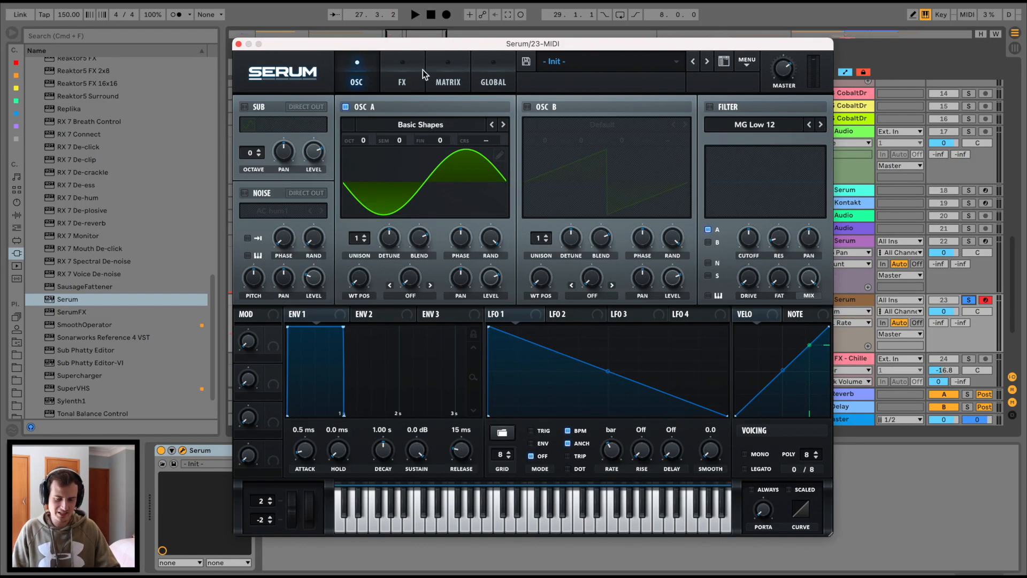
In Serum's Matrix, route LFO 1 to Global Mast.Tun and raise the modulation amount.
{"action": "left_click", "coordinate": [438, 79]}
{"action": "left_click", "coordinate": [261, 125]}
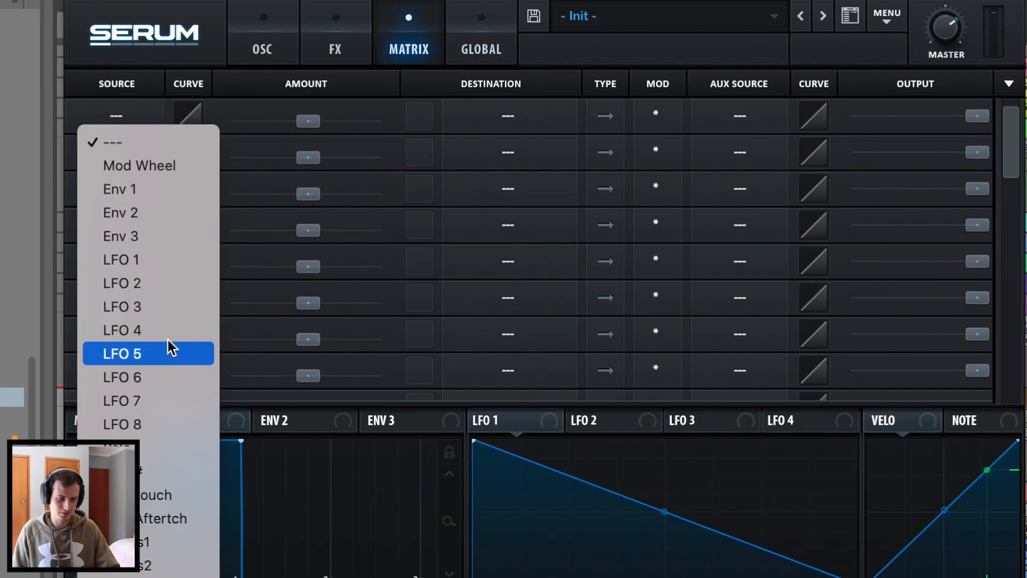
{"action": "left_click", "coordinate": [169, 262]}
{"action": "left_click", "coordinate": [508, 118]}
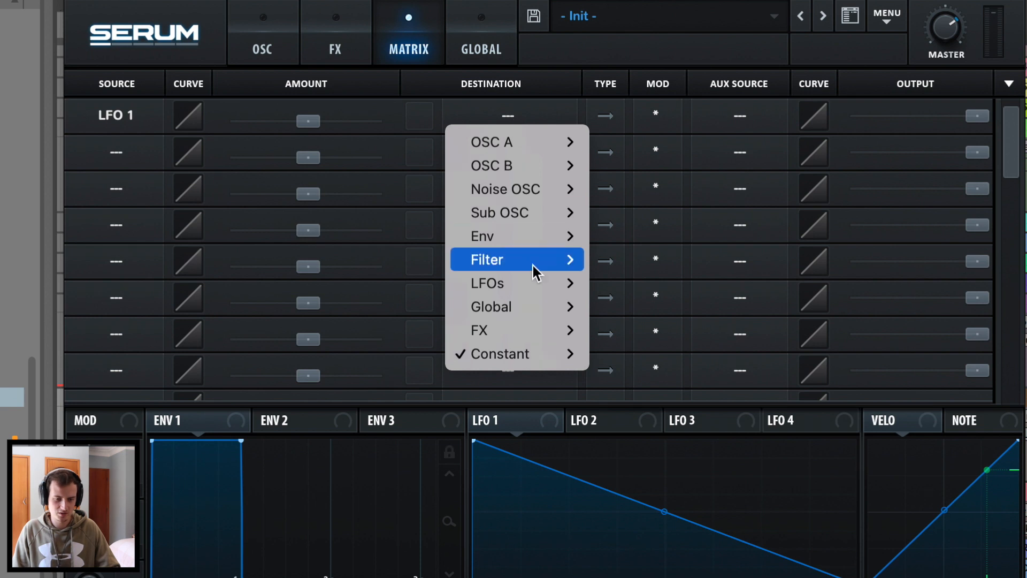
{"action": "mouse_move", "coordinate": [546, 305]}
{"action": "left_click", "coordinate": [631, 304]}
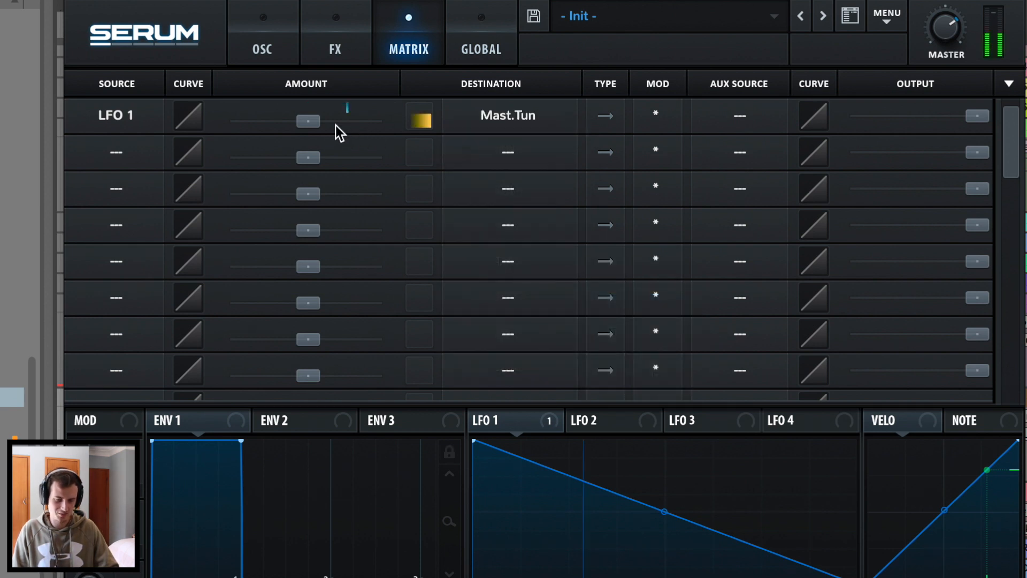
{"action": "left_click_drag", "start_coordinate": [309, 121], "coordinate": [356, 147]}
Play a note to hear the vibrato, set LFO 1 to TRIG mode, and close Serum.
{"action": "left_click", "coordinate": [254, 55]}
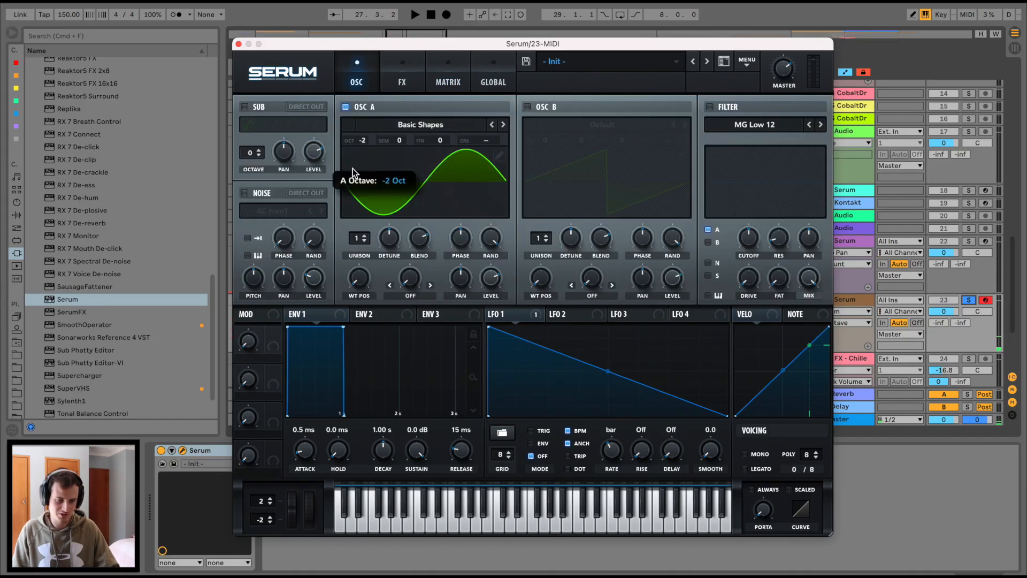
{"action": "key", "text": "a"}
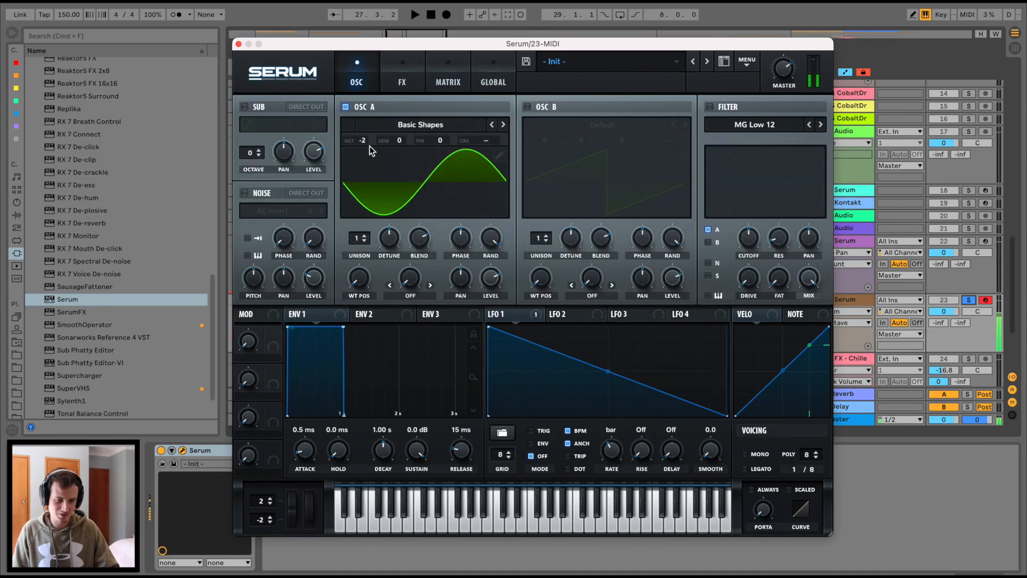
{"action": "left_click", "coordinate": [403, 87]}
{"action": "left_click", "coordinate": [362, 80]}
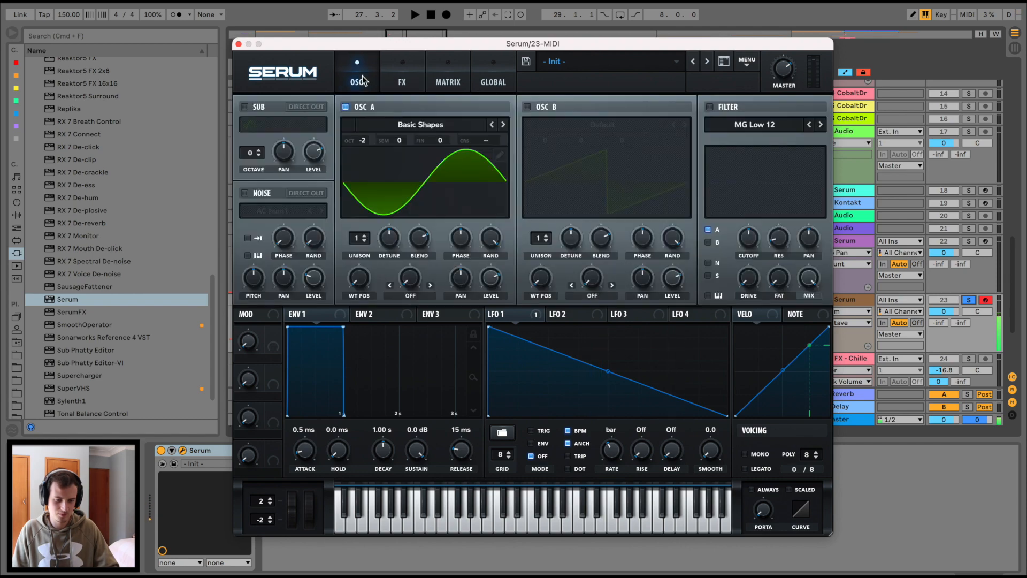
{"action": "left_click", "coordinate": [535, 432]}
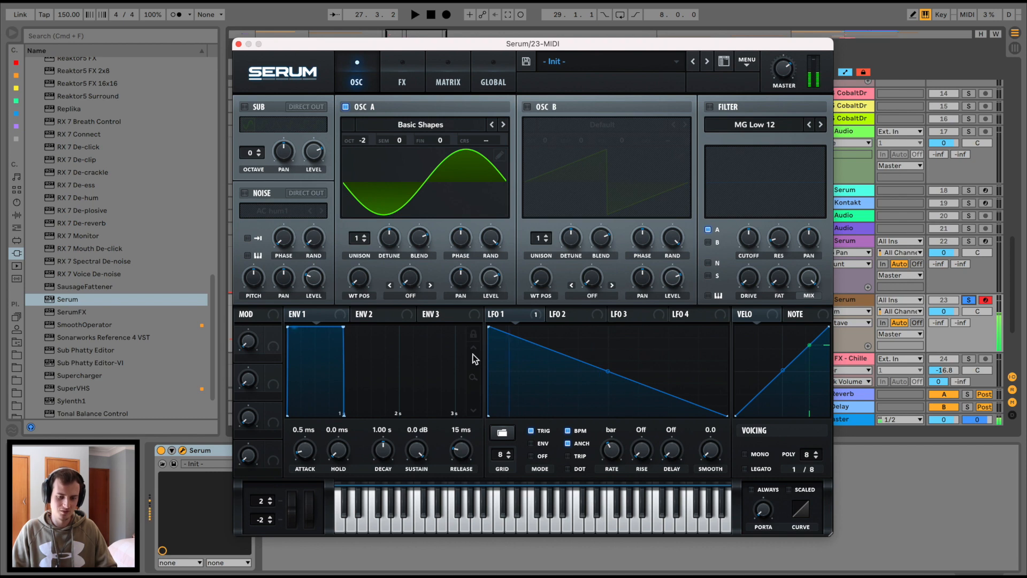
{"action": "left_click", "coordinate": [240, 45]}
{"action": "left_click", "coordinate": [16, 215]}
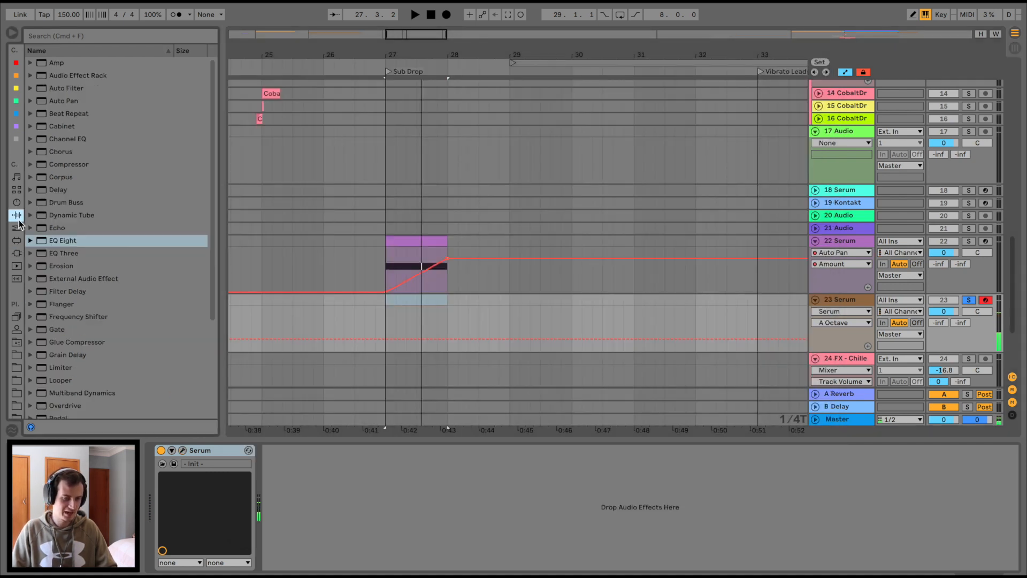
Add Erosion after Serum on track 23 in Wide Noise mode, about 2.92 kHz, amount 118.
{"action": "scroll", "coordinate": [51, 268], "scroll_direction": "down", "scroll_amount": 3}
{"action": "left_click_drag", "start_coordinate": [60, 216], "coordinate": [435, 483]}
{"action": "left_click", "coordinate": [310, 528]}
{"action": "left_click_drag", "start_coordinate": [329, 495], "coordinate": [320, 475]}
Add Overdrive after Erosion and blend its Dry/Wet down to 18%.
{"action": "scroll", "coordinate": [114, 371], "scroll_direction": "down", "scroll_amount": 3}
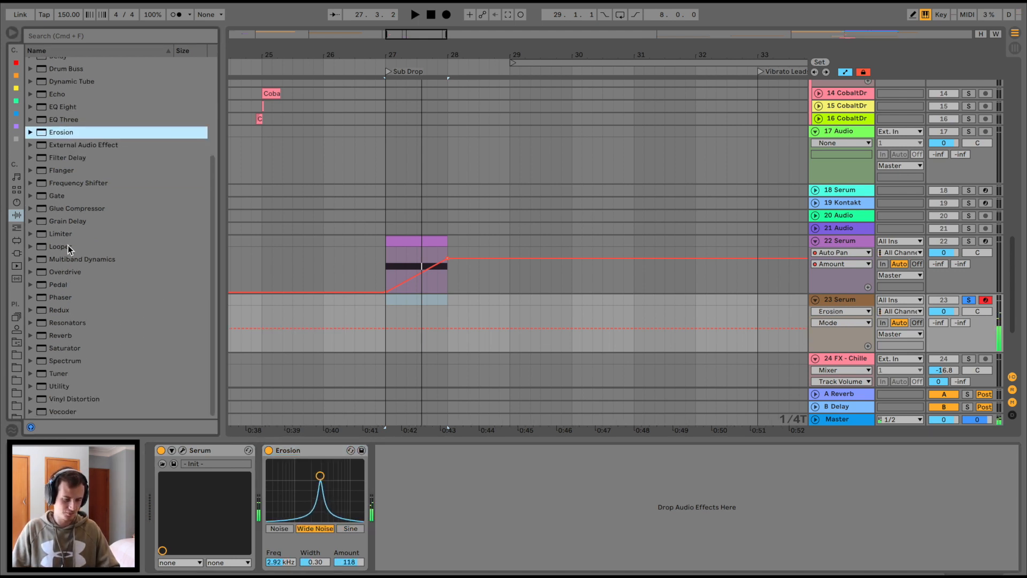
{"action": "left_click_drag", "start_coordinate": [60, 270], "coordinate": [414, 495]}
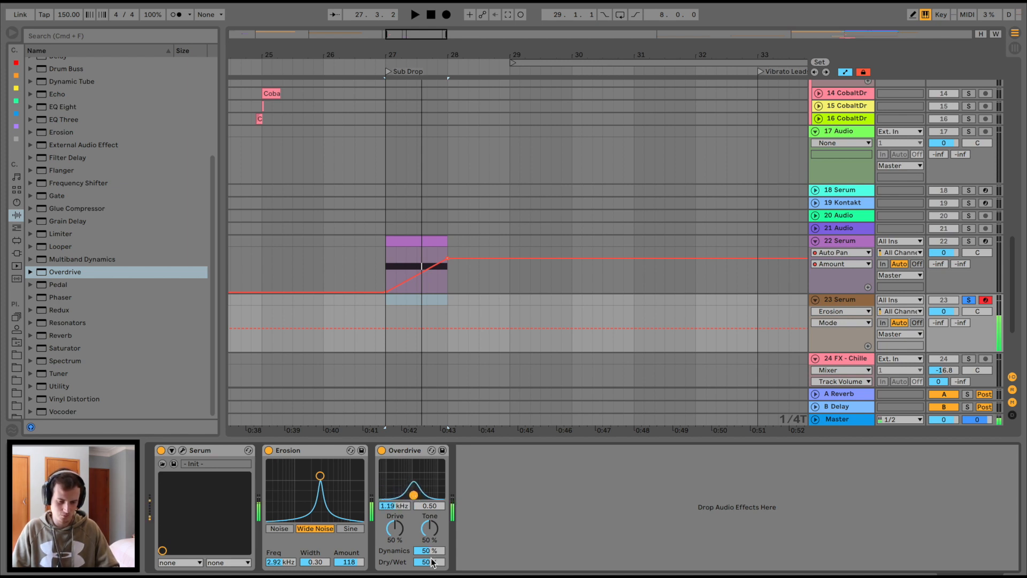
{"action": "left_click_drag", "start_coordinate": [432, 562], "coordinate": [431, 571]}
{"action": "scroll", "coordinate": [109, 222], "scroll_direction": "up", "scroll_amount": 5}
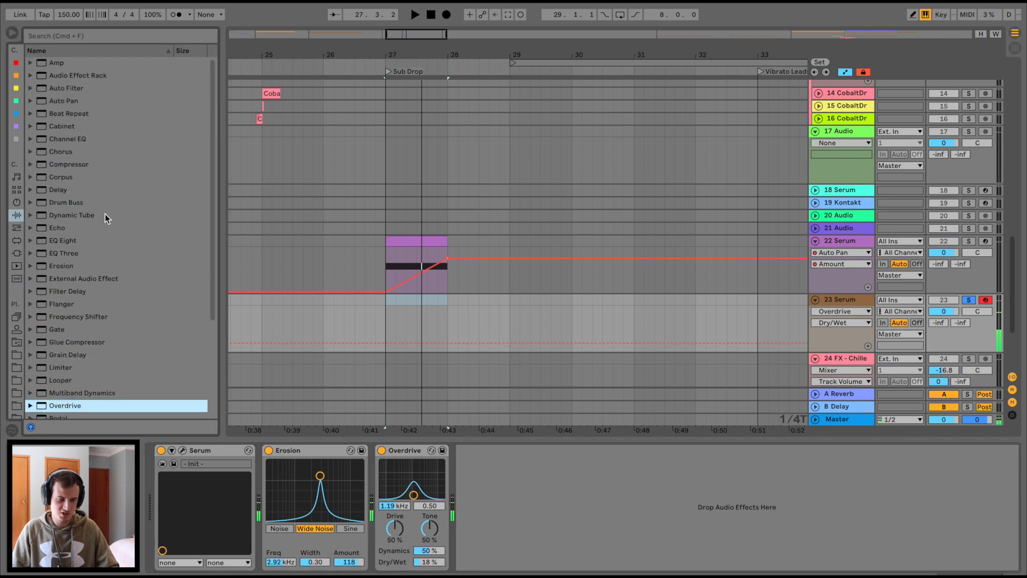
Add Auto Pan at 0° phase and 100% amount, automating its rate from 20.3 Hz down to 0.15 Hz.
{"action": "double_click", "coordinate": [61, 101]}
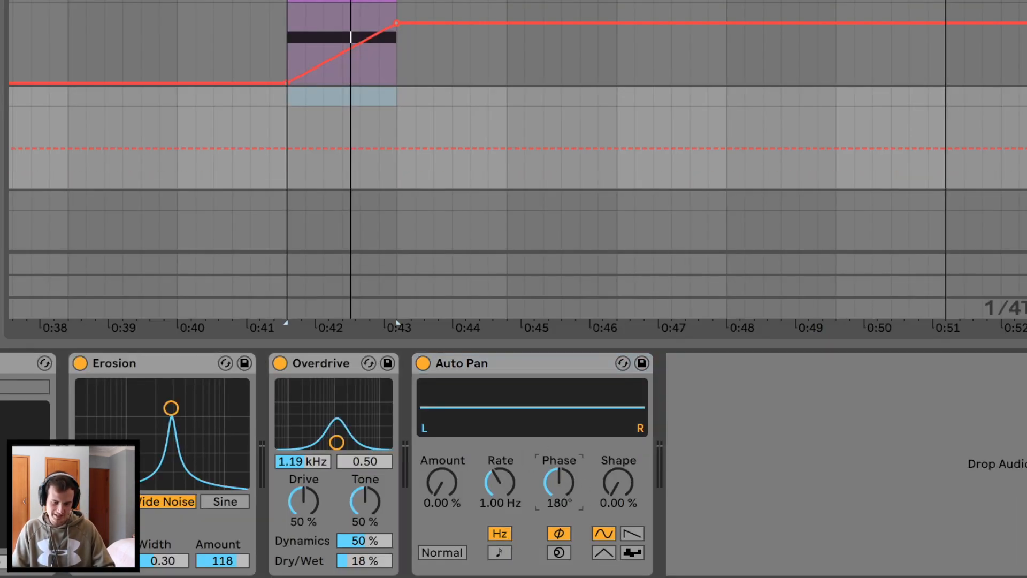
{"action": "left_click_drag", "start_coordinate": [541, 519], "coordinate": [541, 551]}
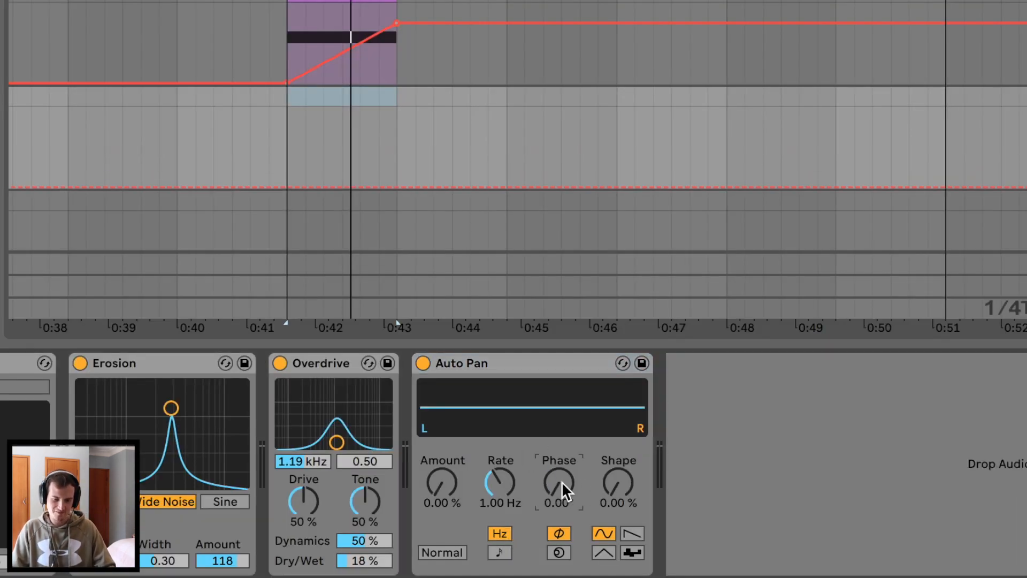
{"action": "left_click_drag", "start_coordinate": [442, 484], "coordinate": [442, 450]}
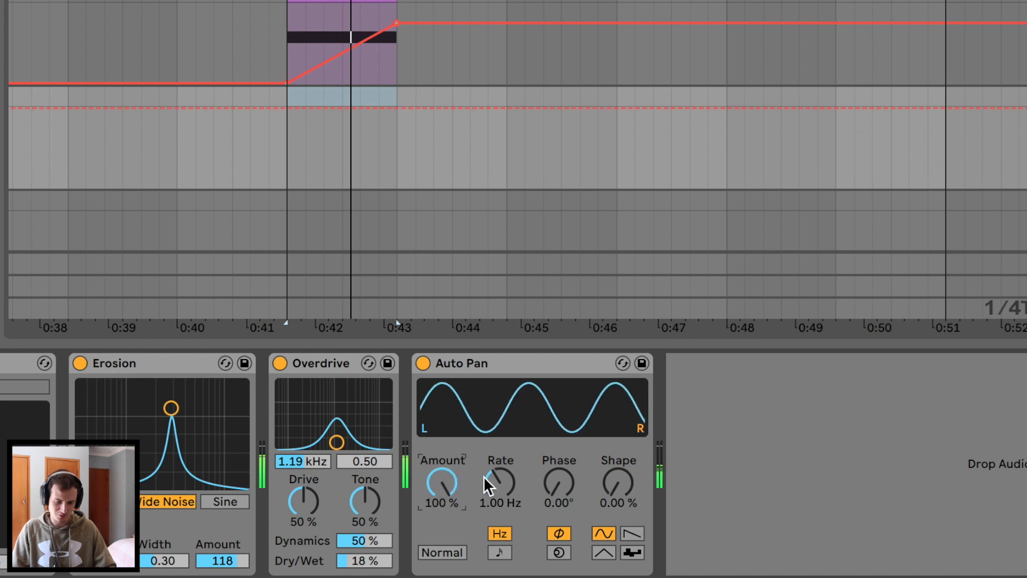
{"action": "mouse_move", "coordinate": [483, 476]}
{"action": "left_mouse_down"}
{"action": "mouse_move", "coordinate": [483, 455]}
{"action": "mouse_move", "coordinate": [500, 460]}
{"action": "mouse_move", "coordinate": [495, 489]}
{"action": "left_mouse_up"}
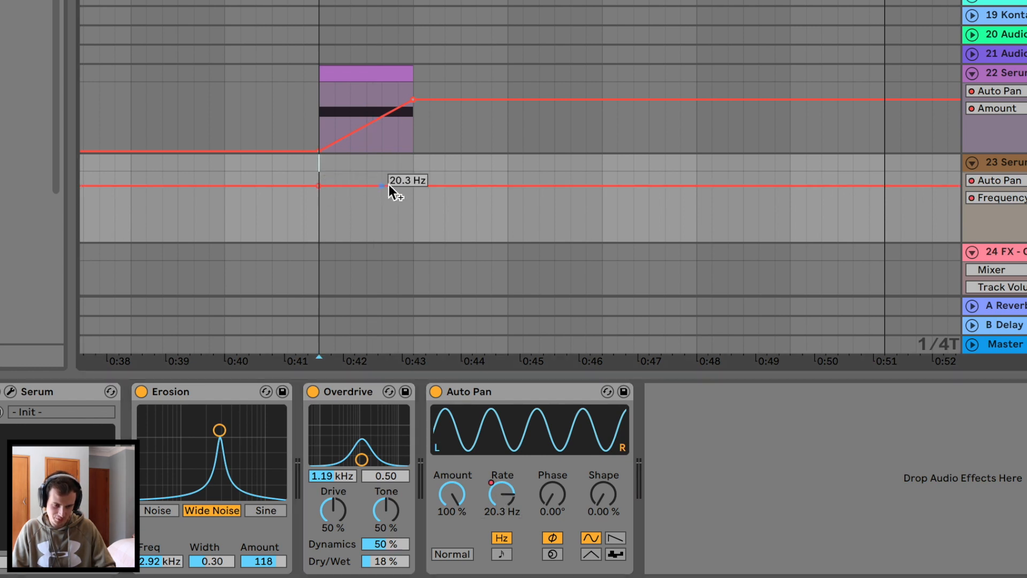
{"action": "left_click_drag", "start_coordinate": [407, 186], "coordinate": [406, 230]}
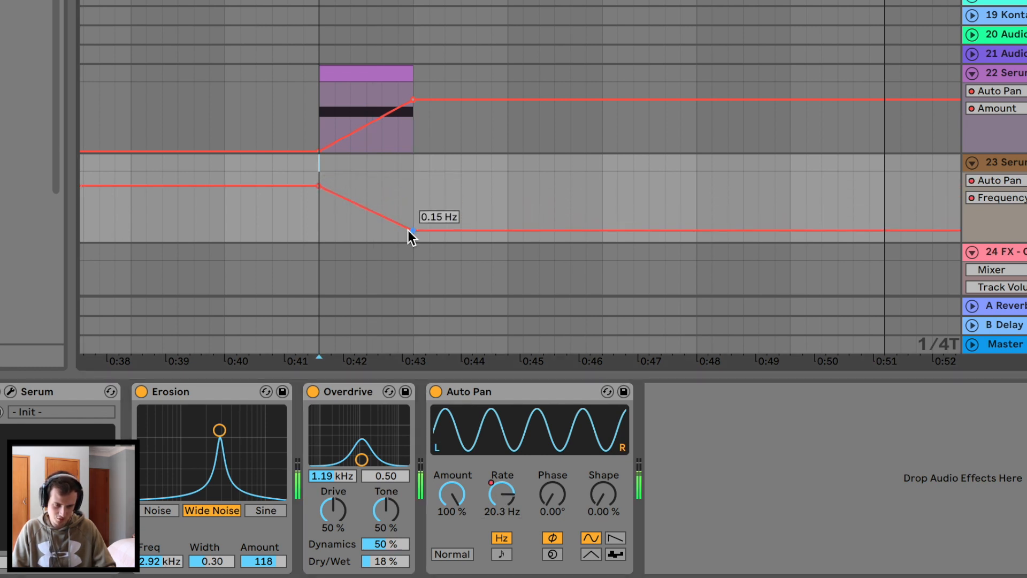
Play the panning sweep and lower Auto Pan's amount to 62.7%.
{"action": "key", "text": "space"}
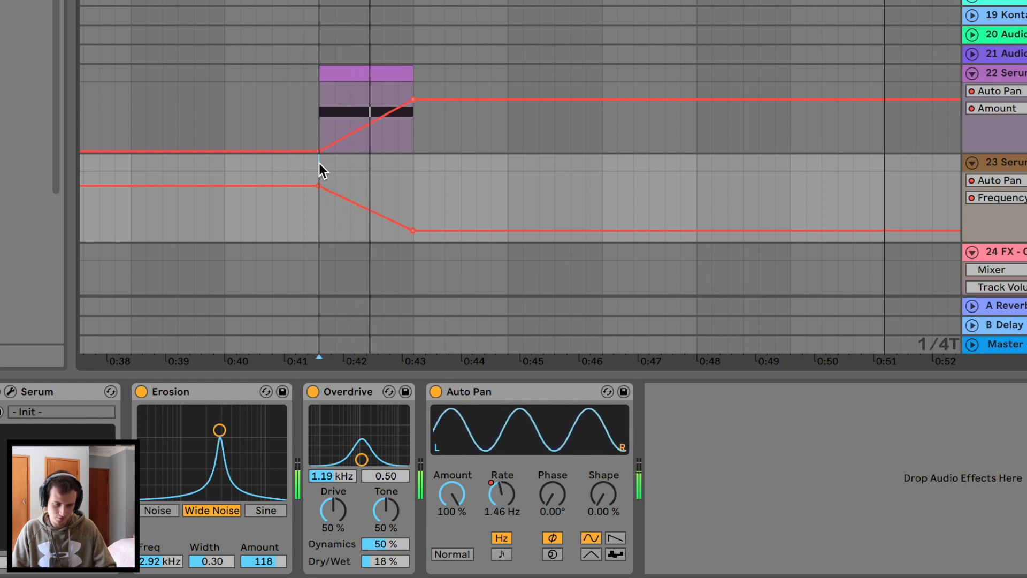
{"action": "left_click_drag", "start_coordinate": [451, 500], "coordinate": [451, 527]}
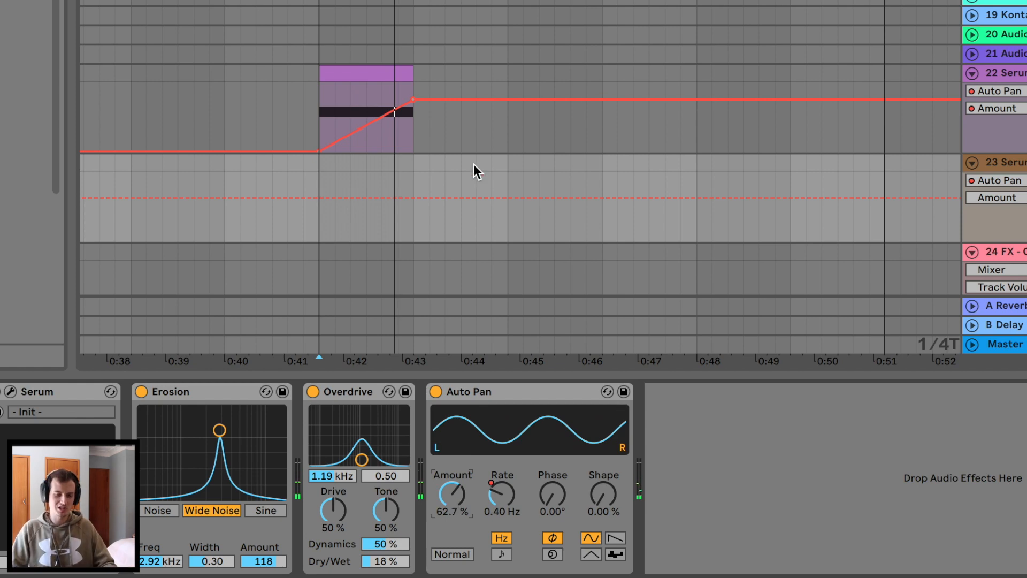
{"action": "scroll", "coordinate": [473, 165], "scroll_direction": "right", "scroll_amount": 10}
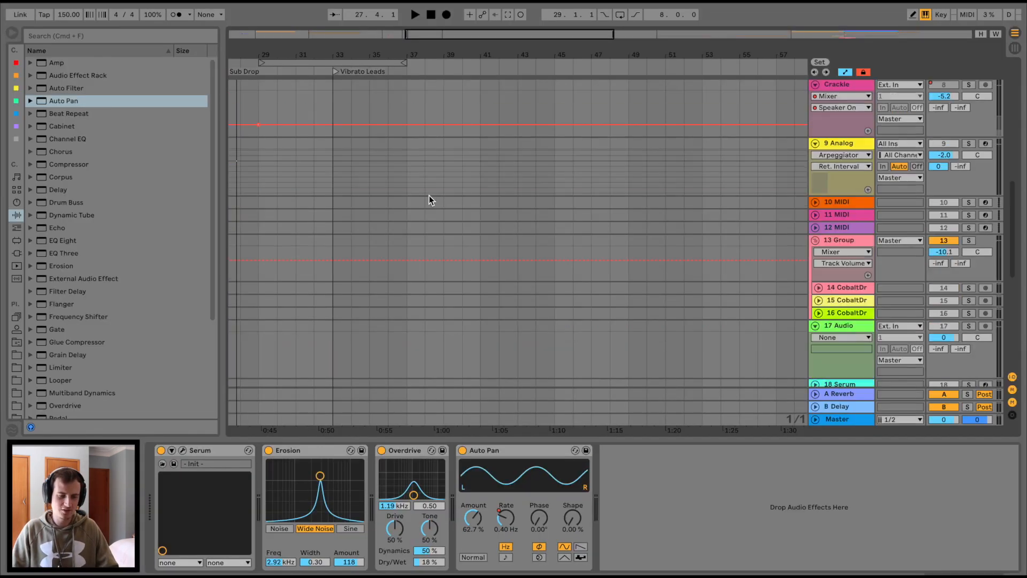
Insert a new MIDI track below 2 Analog and load the Analog instrument on it.
{"action": "scroll", "coordinate": [429, 196], "scroll_direction": "down", "scroll_amount": 10}
{"action": "scroll", "coordinate": [429, 196], "scroll_direction": "up", "scroll_amount": 20}
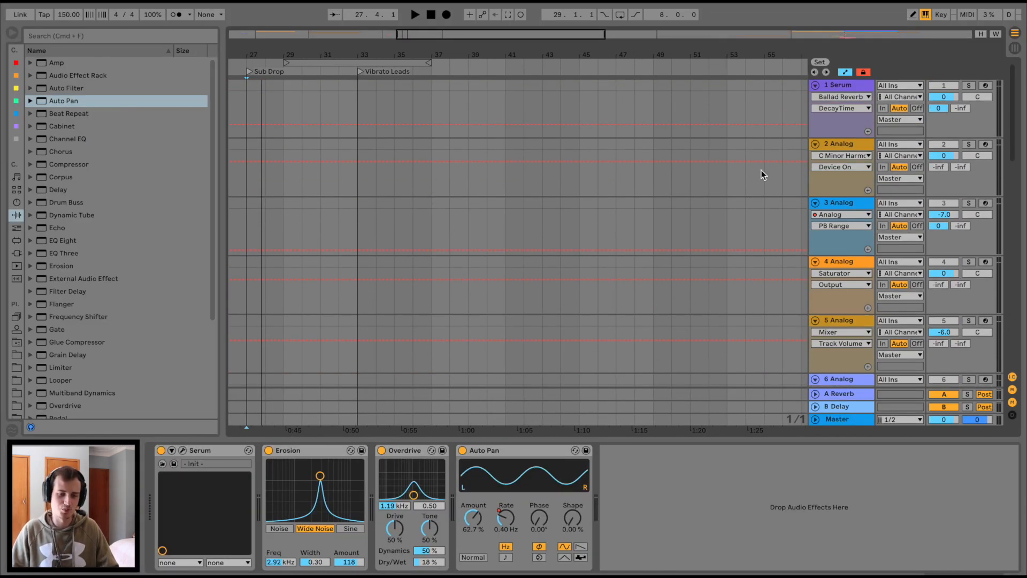
{"action": "left_click", "coordinate": [858, 139]}
{"action": "key", "text": "super+shift+t"}
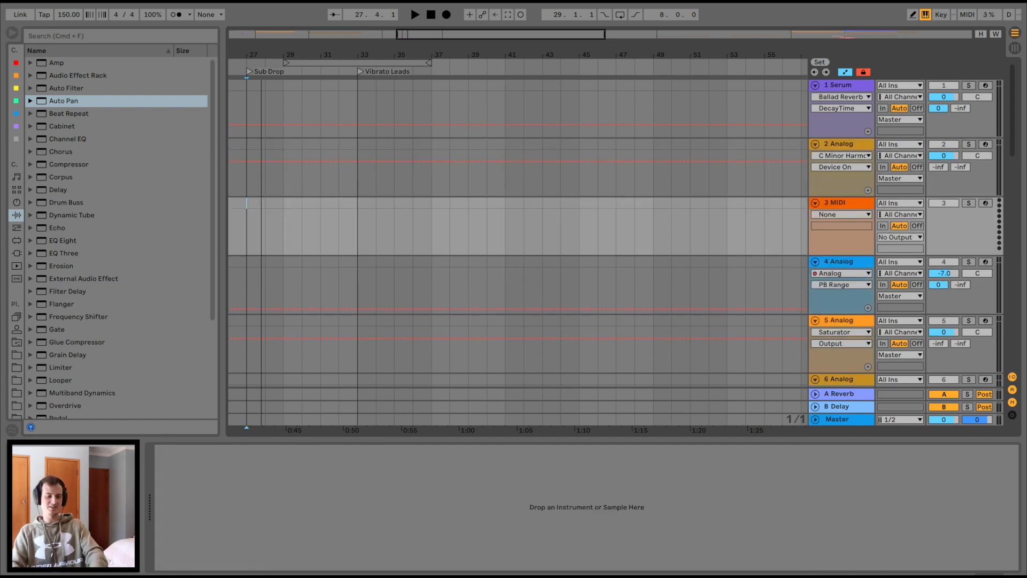
{"action": "left_click", "coordinate": [17, 202]}
{"action": "left_click", "coordinate": [67, 63]}
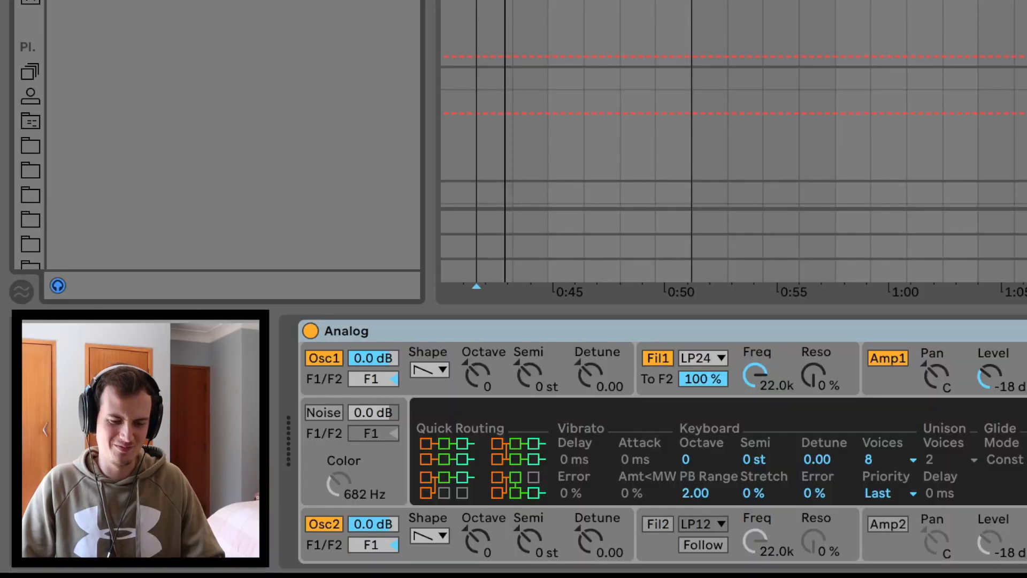
Solo track 3 and enable Analog's vibrato at 83% depth and 7.2 Hz rate.
{"action": "left_click", "coordinate": [969, 203]}
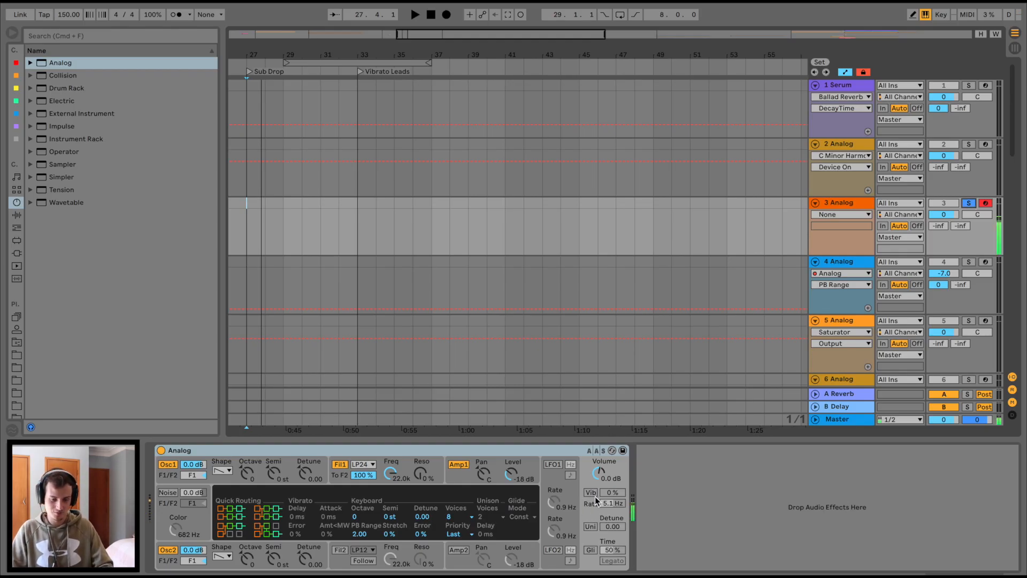
{"action": "left_click", "coordinate": [592, 493]}
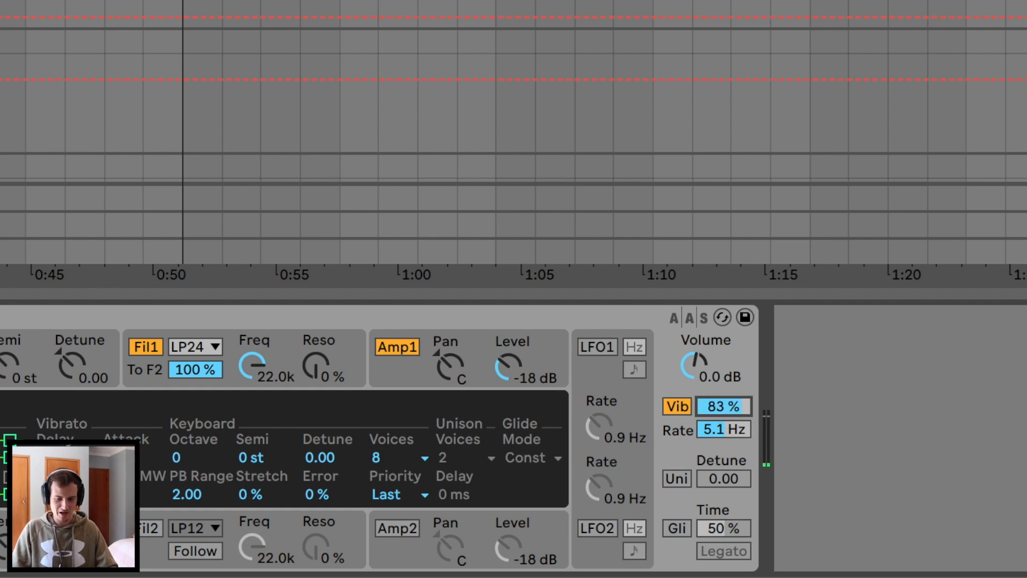
{"action": "mouse_move", "coordinate": [722, 431]}
{"action": "left_mouse_down"}
{"action": "mouse_move", "coordinate": [722, 417]}
{"action": "mouse_move", "coordinate": [721, 434]}
{"action": "left_mouse_up"}
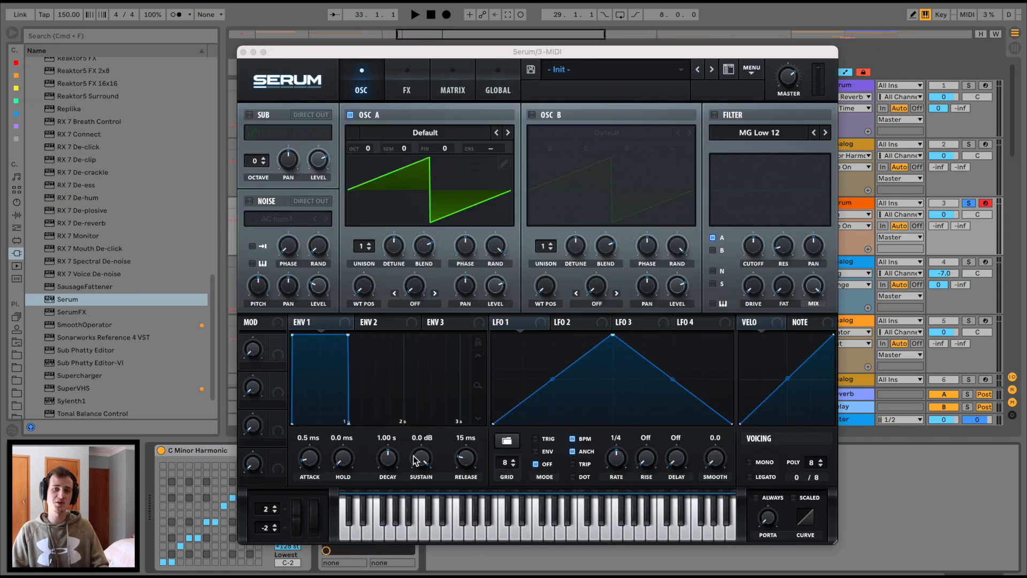
Route Serum's LFO 1 to Oscillator A's fine tuning with a reduced modulation depth.
{"action": "left_click", "coordinate": [517, 324]}
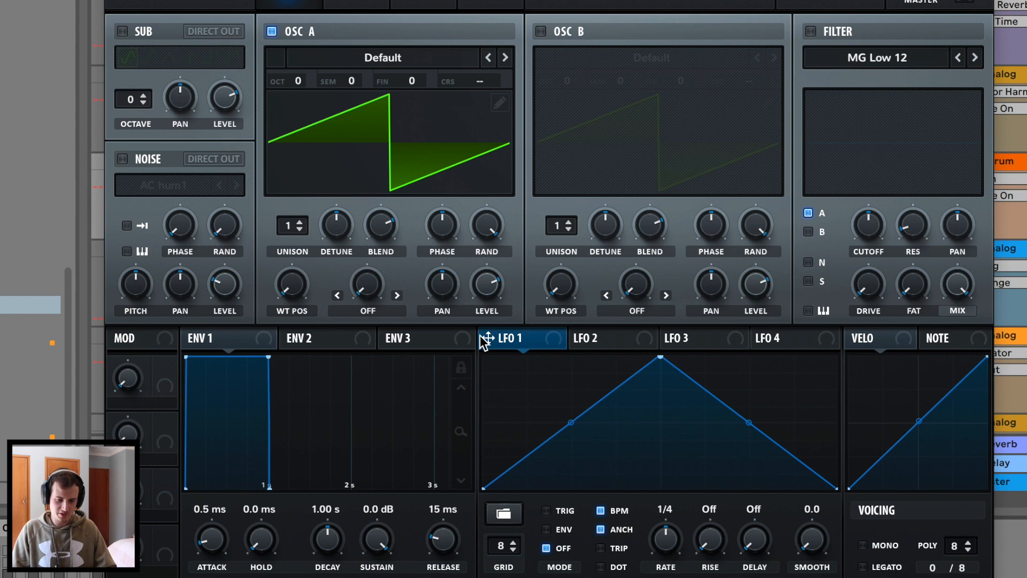
{"action": "left_click_drag", "start_coordinate": [484, 337], "coordinate": [418, 85]}
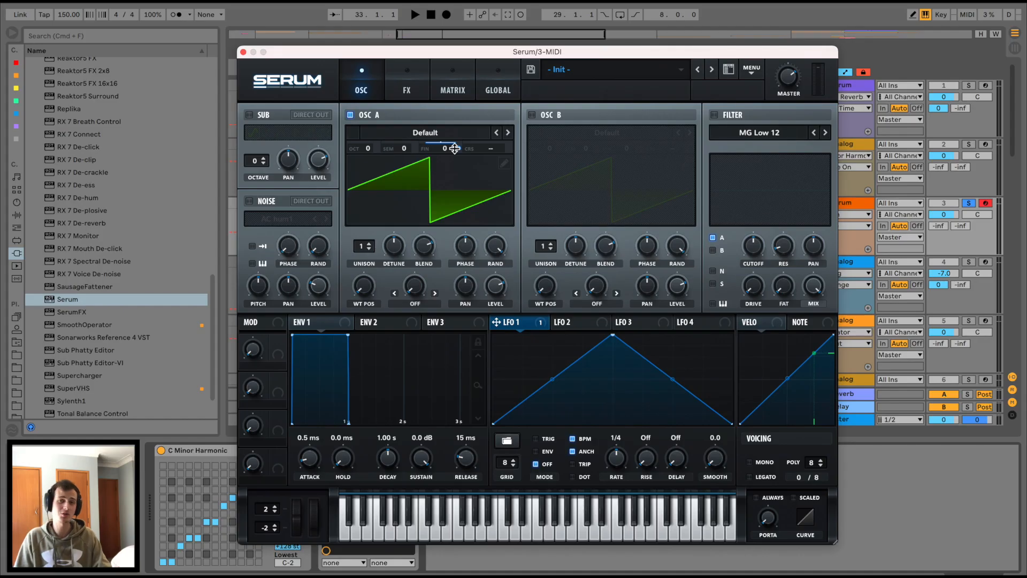
{"action": "mouse_move", "coordinate": [432, 81]}
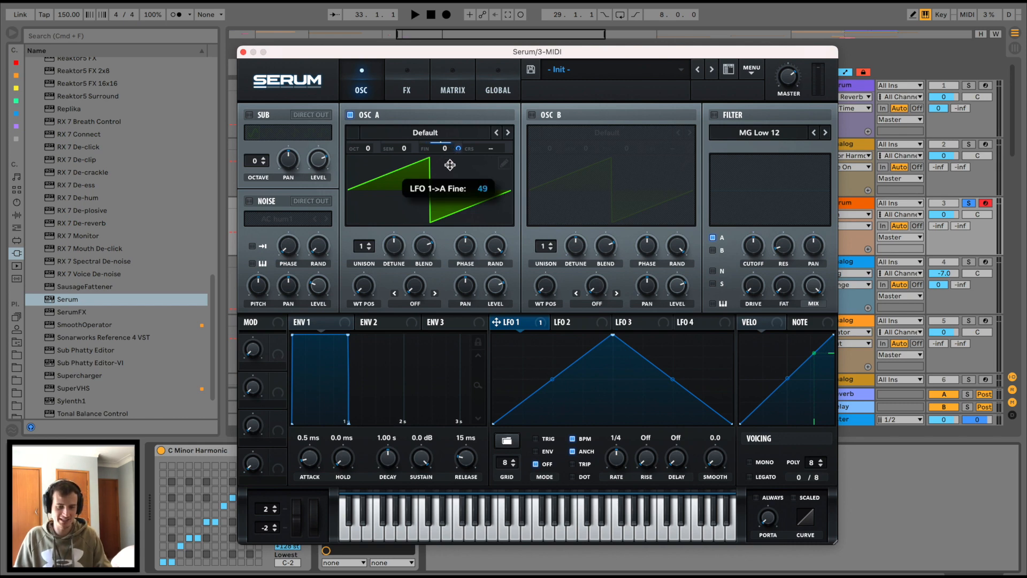
{"action": "left_click_drag", "start_coordinate": [450, 164], "coordinate": [448, 189]}
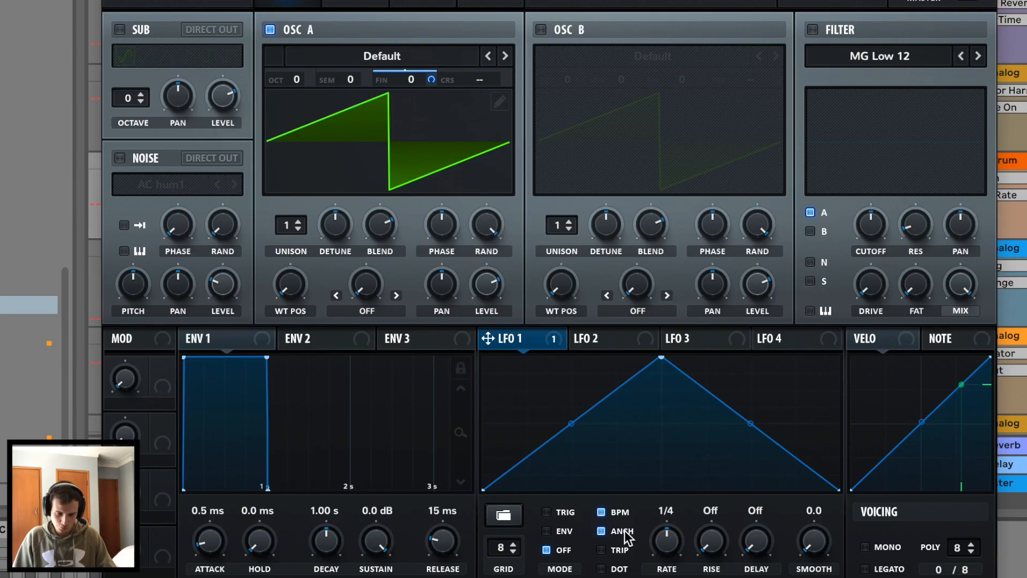
Free LFO 1 from tempo sync, adjust its pitch depth, slow it to 5.3 Hz, and close Serum.
{"action": "left_click", "coordinate": [577, 439]}
{"action": "mouse_move", "coordinate": [678, 541]}
{"action": "left_mouse_down"}
{"action": "mouse_move", "coordinate": [683, 505]}
{"action": "mouse_move", "coordinate": [688, 530]}
{"action": "left_mouse_up"}
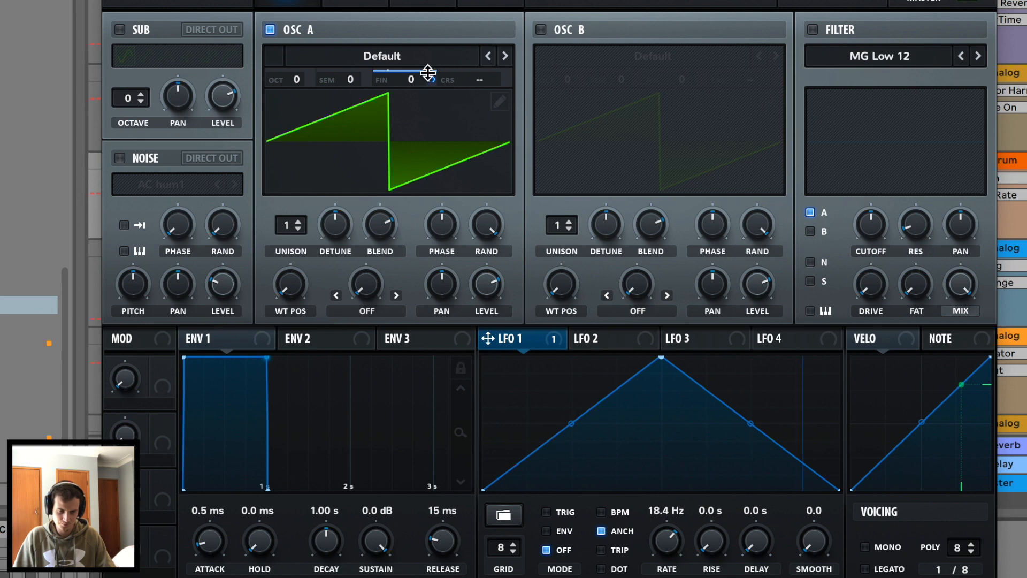
{"action": "left_click_drag", "start_coordinate": [428, 72], "coordinate": [430, 132]}
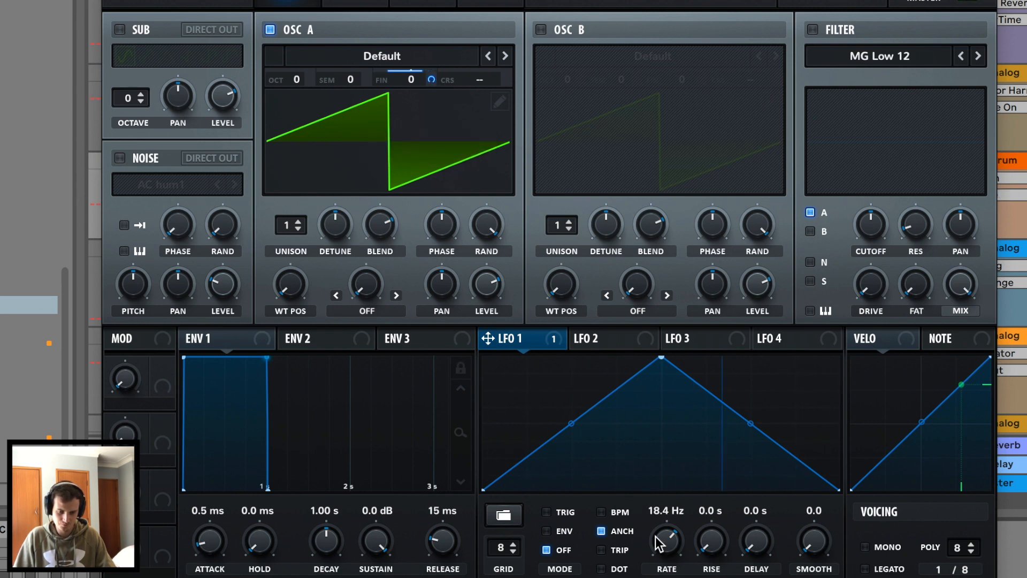
{"action": "left_click_drag", "start_coordinate": [658, 539], "coordinate": [654, 563]}
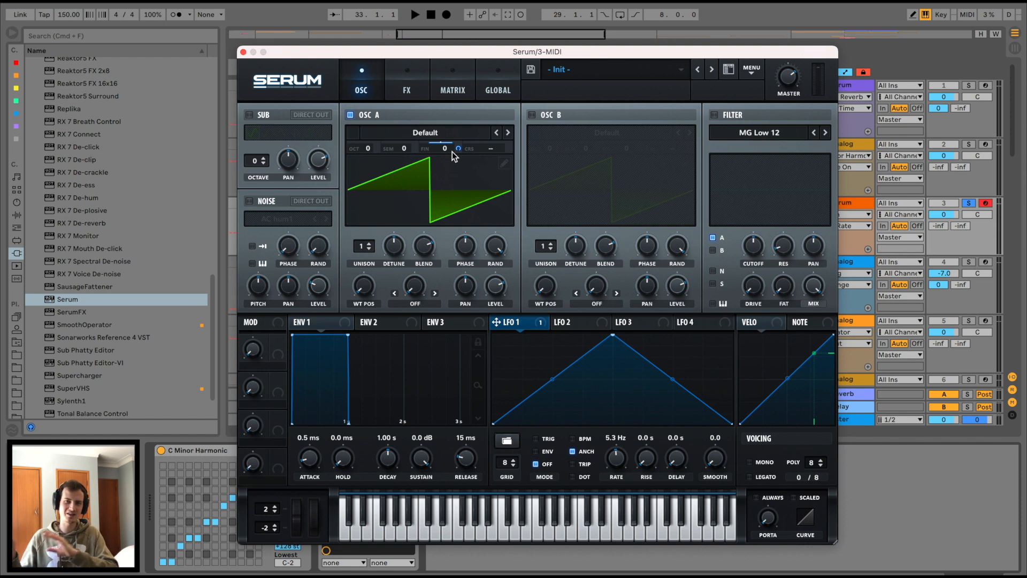
{"action": "left_click", "coordinate": [243, 52]}
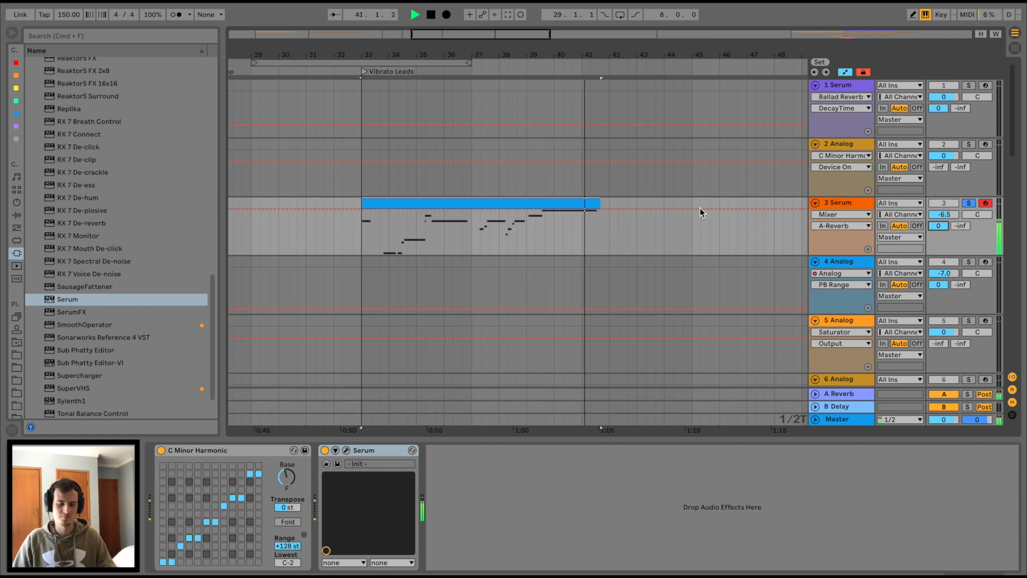
Stop playback, move to the Organ section at bar 65, and play track 20's Jazz Organ clip.
{"action": "key", "text": "space"}
{"action": "scroll", "coordinate": [722, 242], "scroll_direction": "right", "scroll_amount": 10}
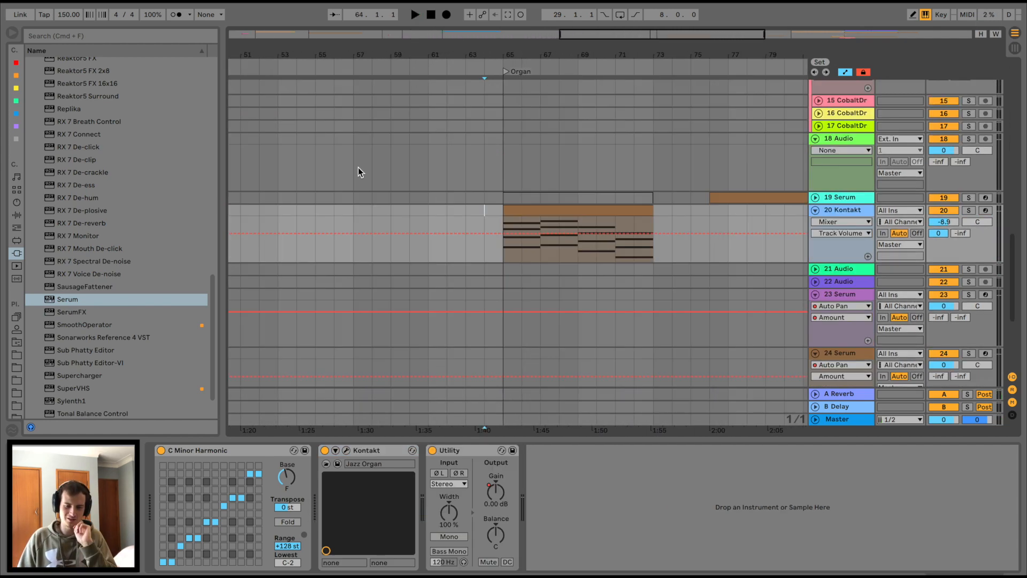
{"action": "scroll", "coordinate": [358, 171], "scroll_direction": "right", "scroll_amount": 2}
{"action": "key", "text": "Right"}
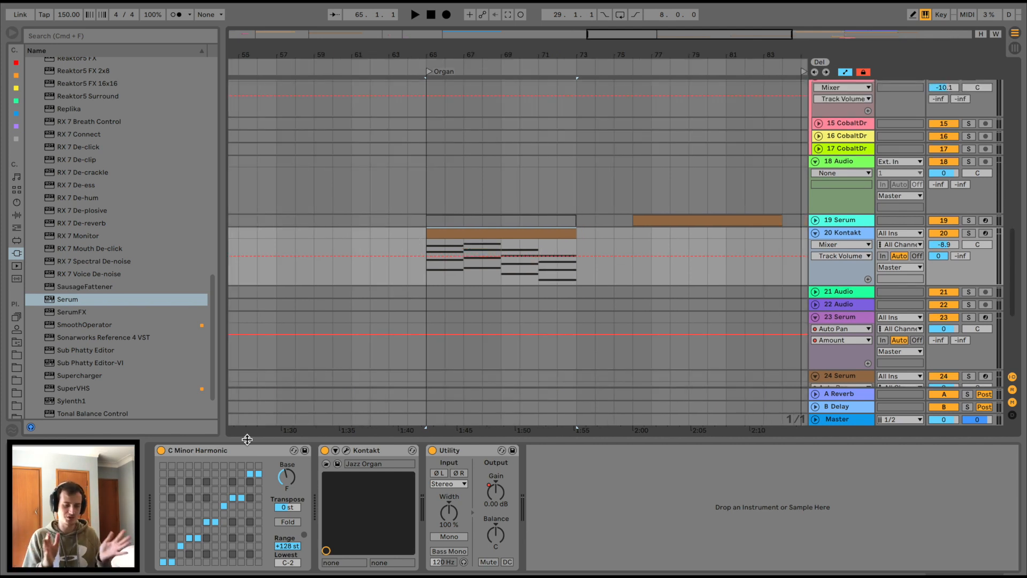
{"action": "key", "text": "space"}
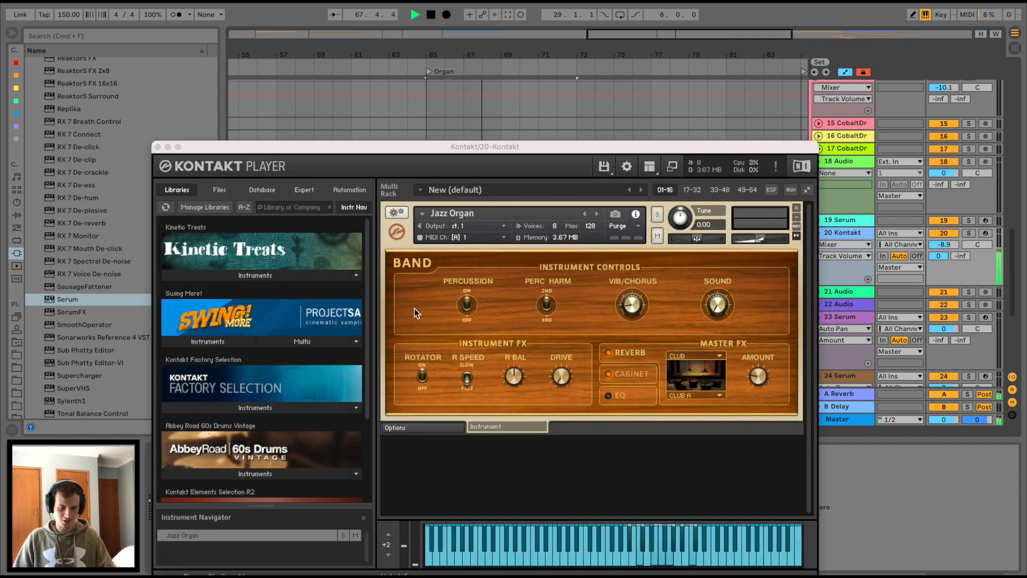
Switch the Jazz Organ's Kontakt Master FX to the Leslie cabinet.
{"action": "left_click", "coordinate": [346, 451]}
{"action": "left_click_drag", "start_coordinate": [251, 148], "coordinate": [264, 105]}
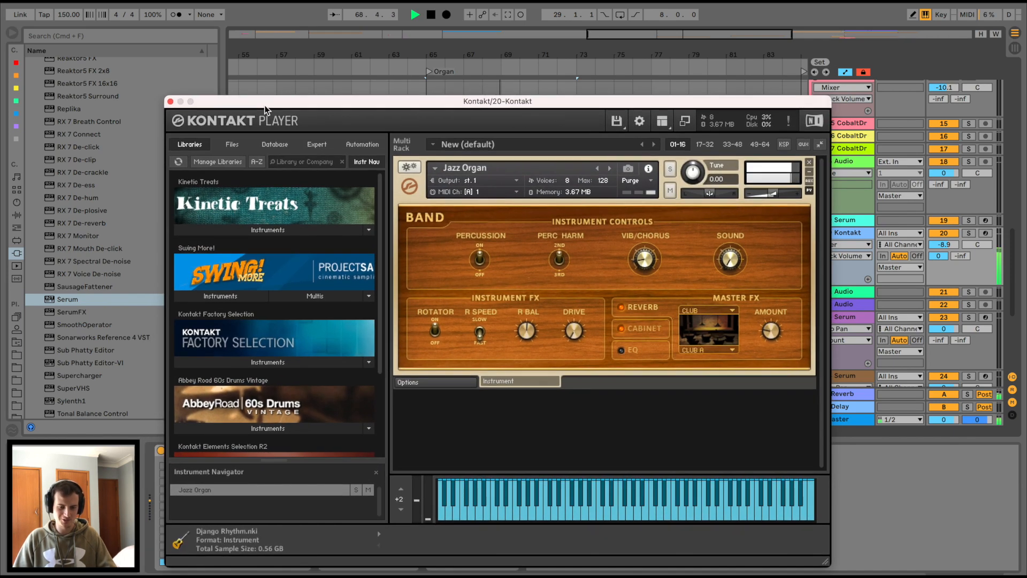
{"action": "left_click", "coordinate": [662, 332]}
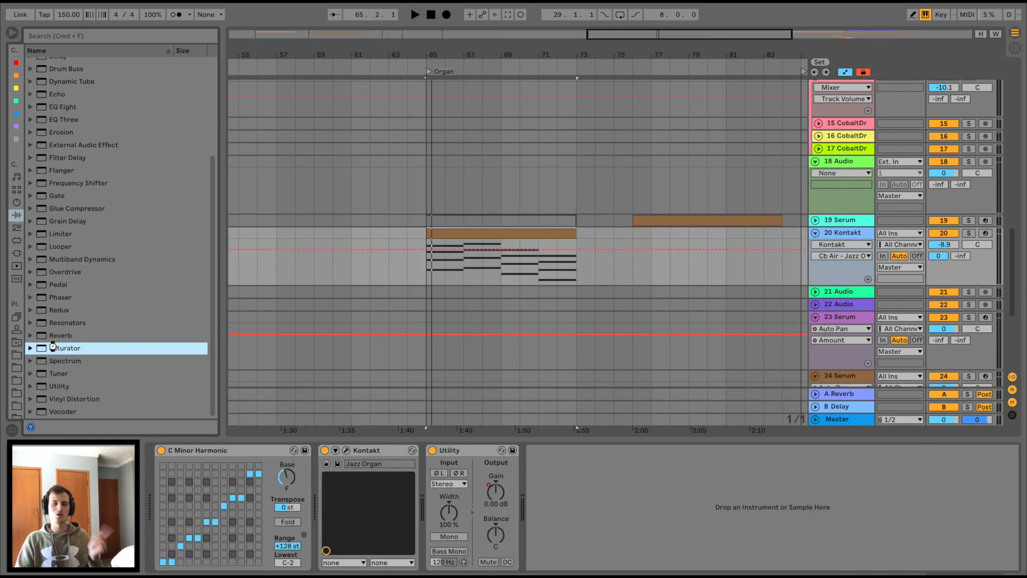
Add a Saturator to the organ track with 6.29 dB drive and Soft Clip on.
{"action": "double_click", "coordinate": [53, 348]}
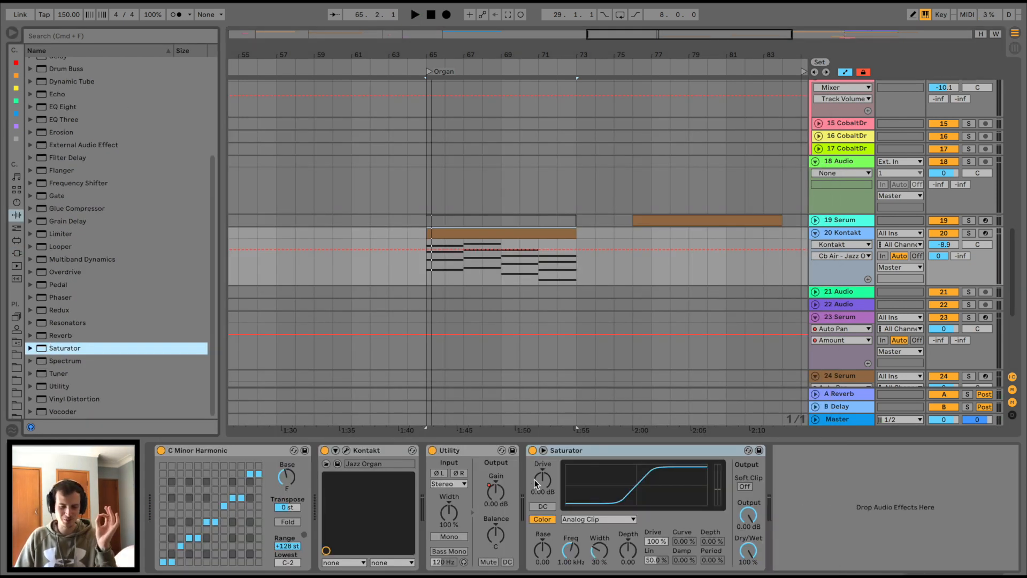
{"action": "mouse_move", "coordinate": [534, 480]}
{"action": "left_mouse_down"}
{"action": "mouse_move", "coordinate": [542, 466]}
{"action": "mouse_move", "coordinate": [535, 485]}
{"action": "left_mouse_up"}
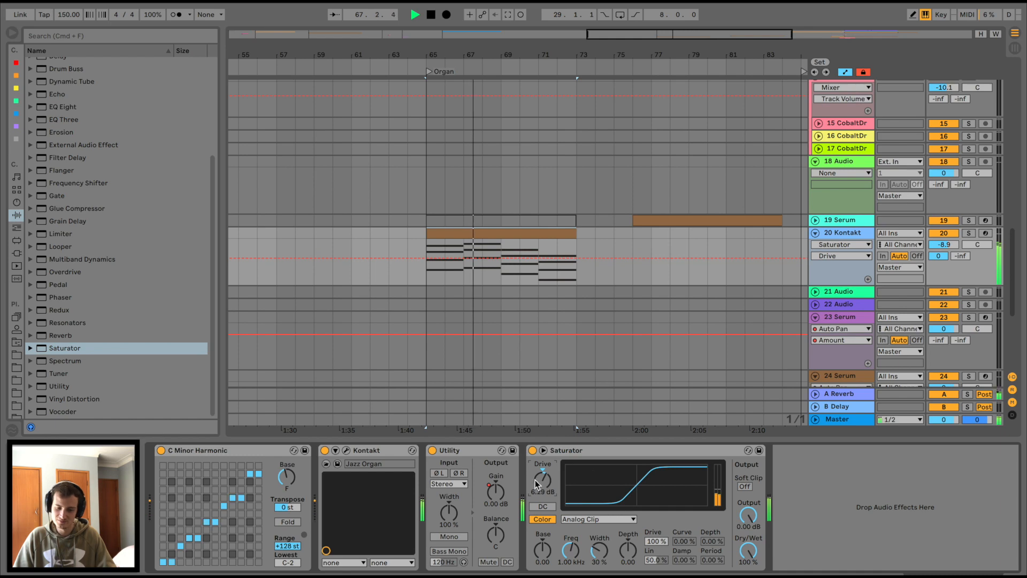
{"action": "left_click", "coordinate": [744, 487]}
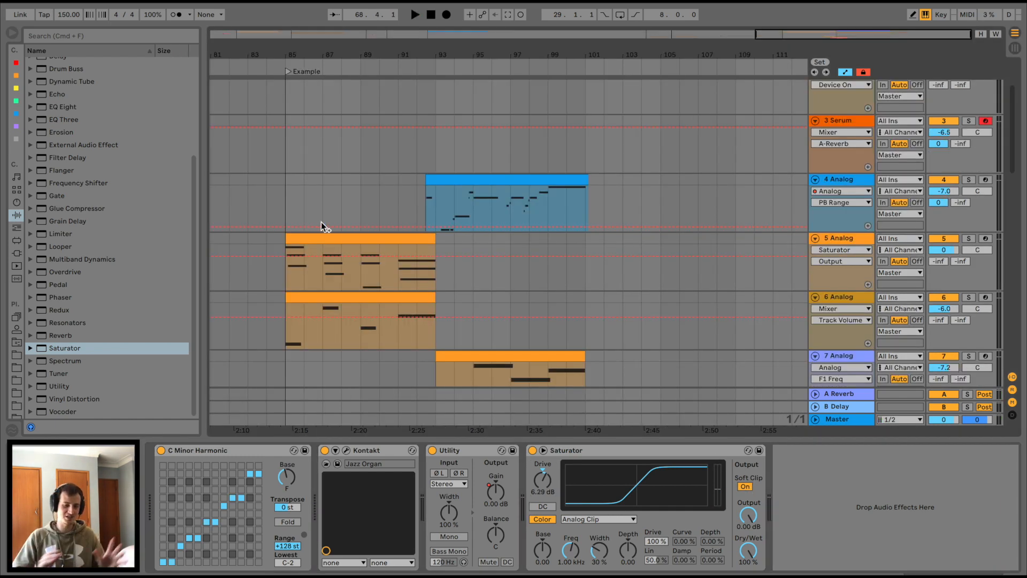
Browse the Example section's tracks, inspecting the 7 Analog and 3 Serum device chains.
{"action": "left_click", "coordinate": [289, 238]}
{"action": "scroll", "coordinate": [294, 309], "scroll_direction": "down", "scroll_amount": 4}
{"action": "scroll", "coordinate": [295, 309], "scroll_direction": "down", "scroll_amount": 1}
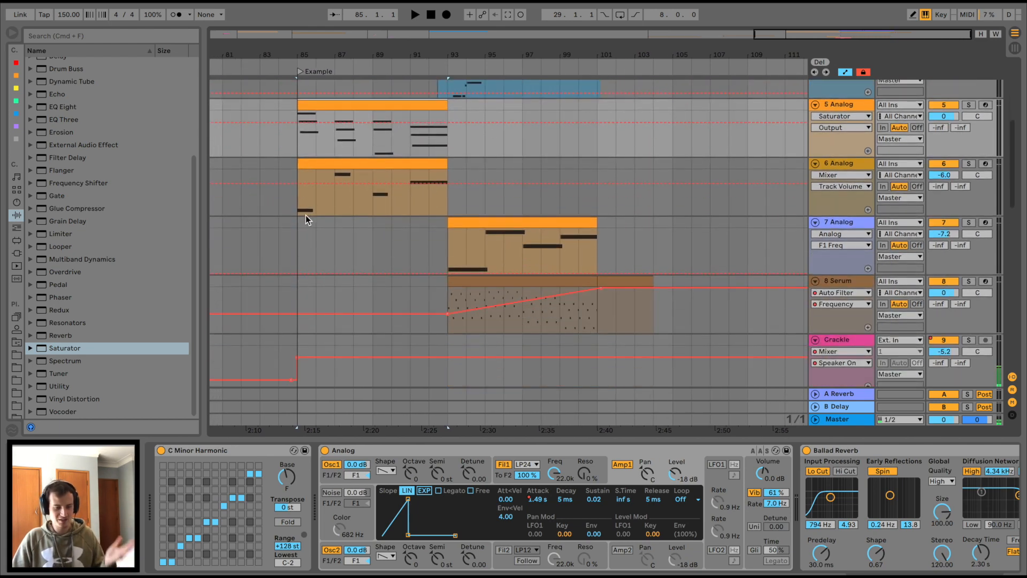
{"action": "left_click", "coordinate": [306, 219]}
{"action": "scroll", "coordinate": [448, 210], "scroll_direction": "left", "scroll_amount": 4}
{"action": "scroll", "coordinate": [448, 209], "scroll_direction": "up", "scroll_amount": 8}
{"action": "scroll", "coordinate": [448, 209], "scroll_direction": "down", "scroll_amount": 15}
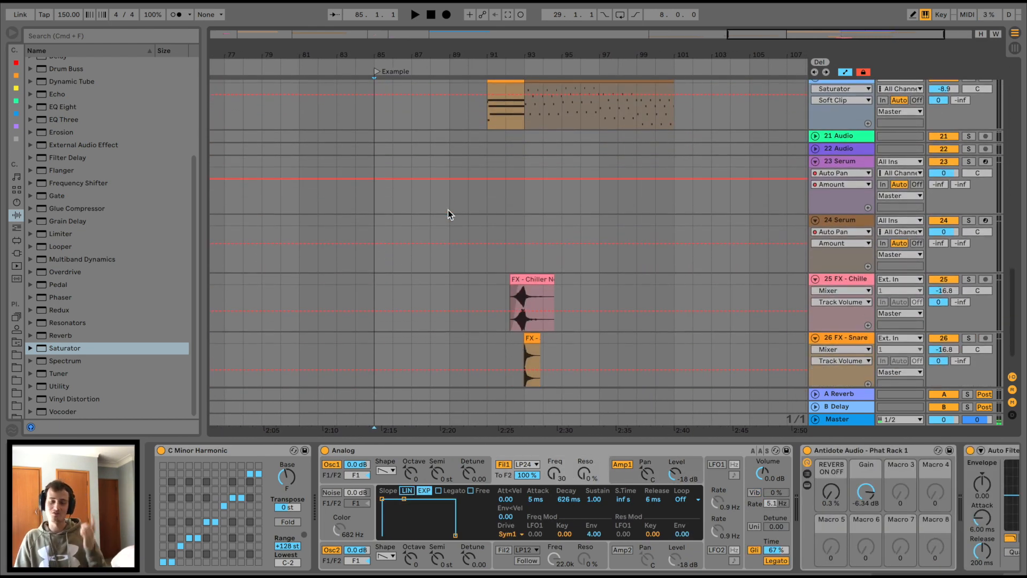
{"action": "scroll", "coordinate": [448, 209], "scroll_direction": "down", "scroll_amount": 2}
{"action": "scroll", "coordinate": [448, 210], "scroll_direction": "up", "scroll_amount": 5}
{"action": "scroll", "coordinate": [448, 210], "scroll_direction": "right", "scroll_amount": 3}
{"action": "scroll", "coordinate": [448, 210], "scroll_direction": "up", "scroll_amount": 1}
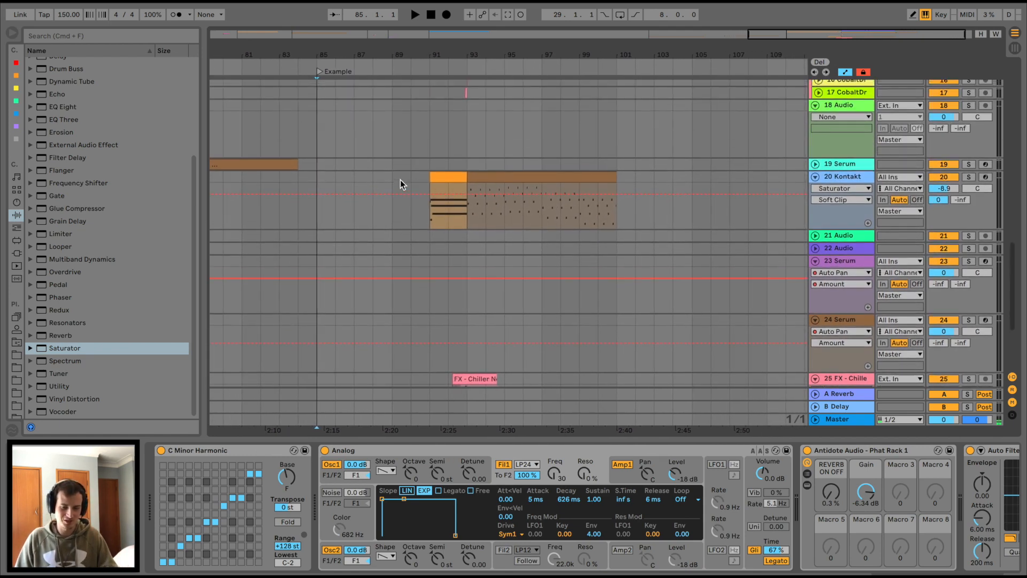
{"action": "scroll", "coordinate": [487, 184], "scroll_direction": "up", "scroll_amount": 7}
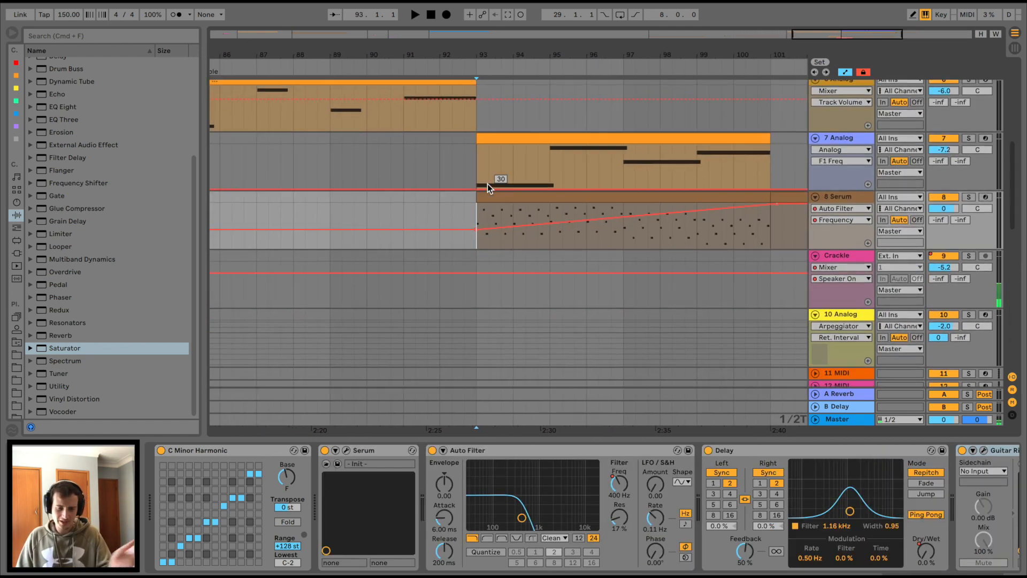
{"action": "scroll", "coordinate": [486, 184], "scroll_direction": "right", "scroll_amount": 2}
{"action": "scroll", "coordinate": [487, 184], "scroll_direction": "left", "scroll_amount": 1}
{"action": "scroll", "coordinate": [487, 184], "scroll_direction": "left", "scroll_amount": 1}
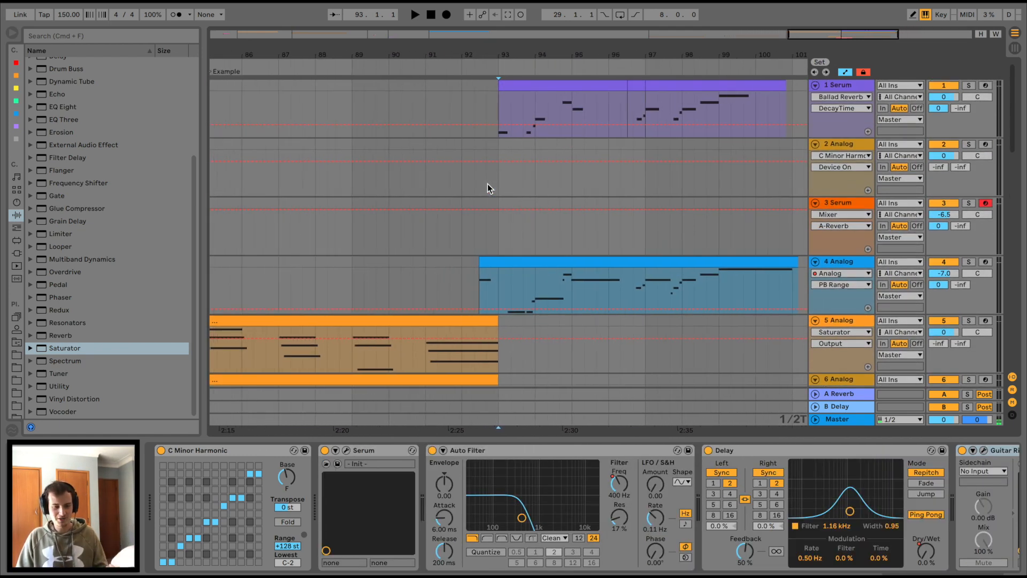
{"action": "scroll", "coordinate": [487, 184], "scroll_direction": "down", "scroll_amount": 12}
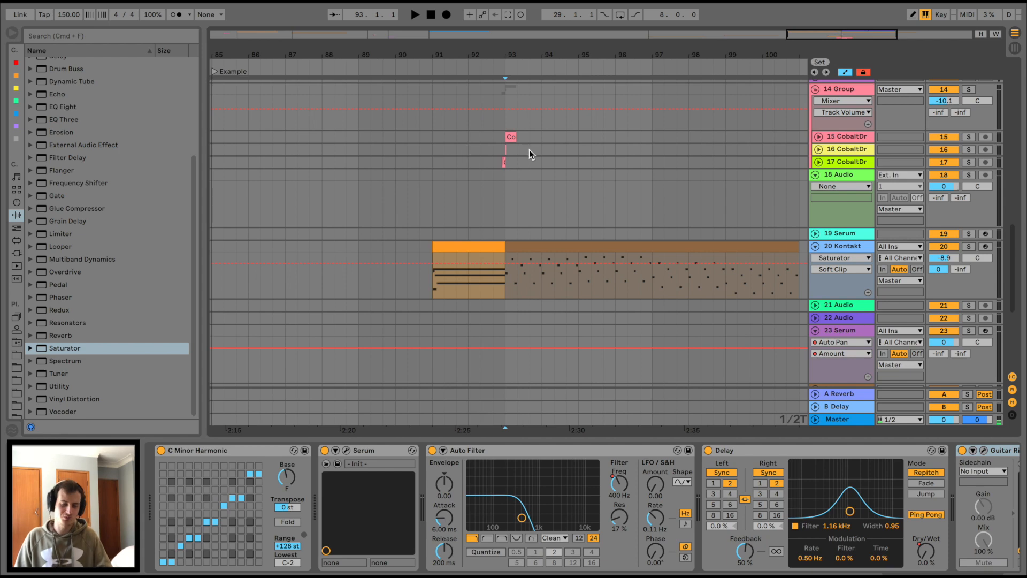
{"action": "scroll", "coordinate": [529, 149], "scroll_direction": "up", "scroll_amount": 10}
{"action": "scroll", "coordinate": [529, 149], "scroll_direction": "left", "scroll_amount": 1}
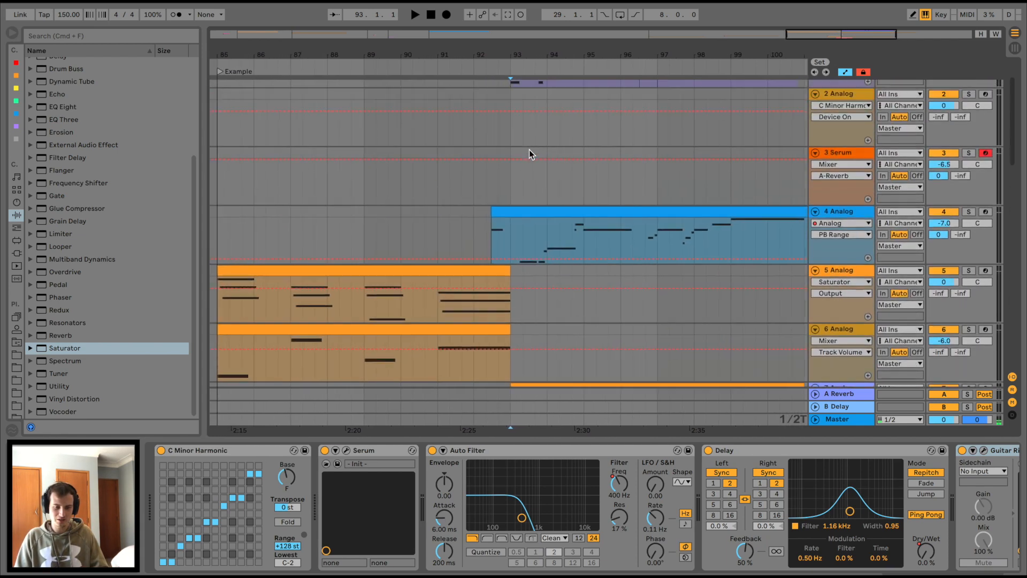
{"action": "scroll", "coordinate": [528, 149], "scroll_direction": "up", "scroll_amount": 2}
{"action": "left_click_drag", "start_coordinate": [545, 37], "coordinate": [623, 47]}
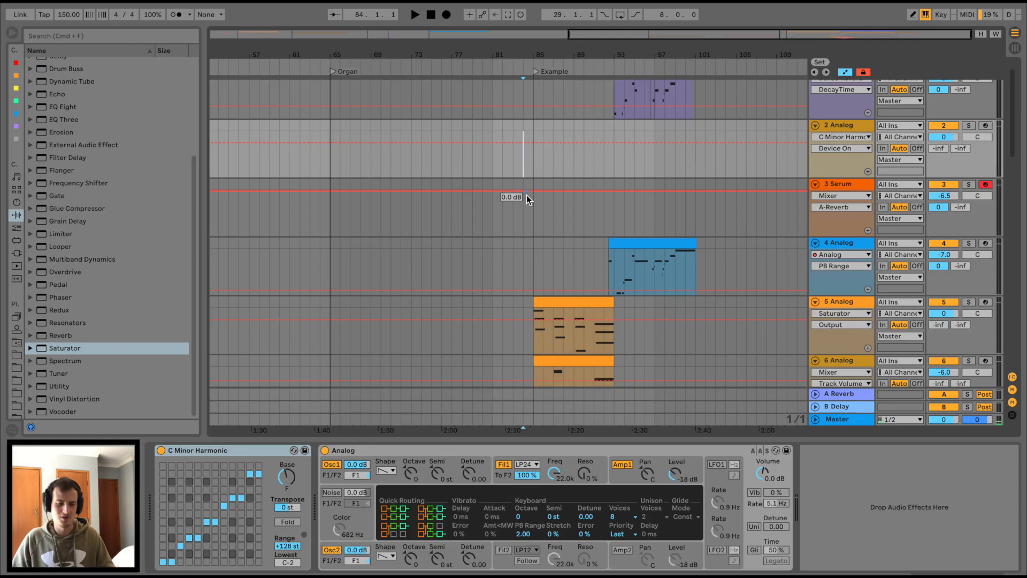
{"action": "scroll", "coordinate": [527, 194], "scroll_direction": "down", "scroll_amount": 1}
{"action": "left_click", "coordinate": [533, 206]}
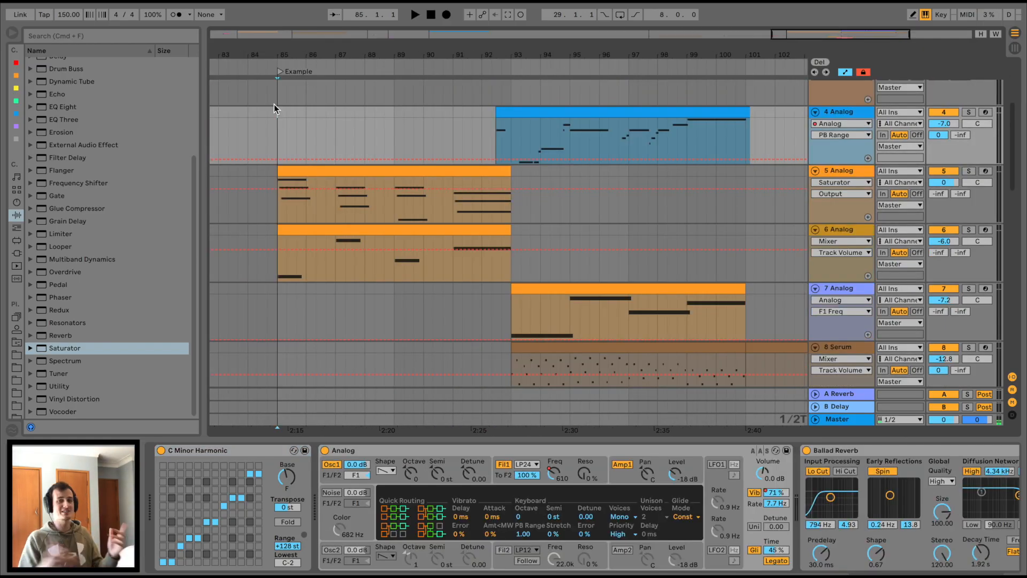
Play the Example section, then zoom out to the full arrangement and back into bars 1–22.
{"action": "key", "text": "space"}
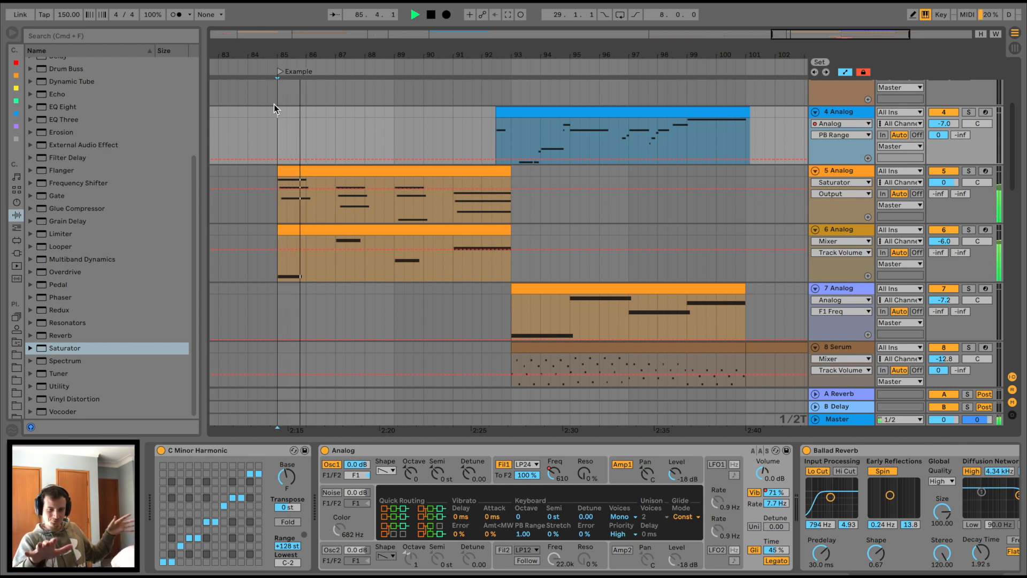
{"action": "left_click_drag", "start_coordinate": [307, 49], "coordinate": [308, 36]}
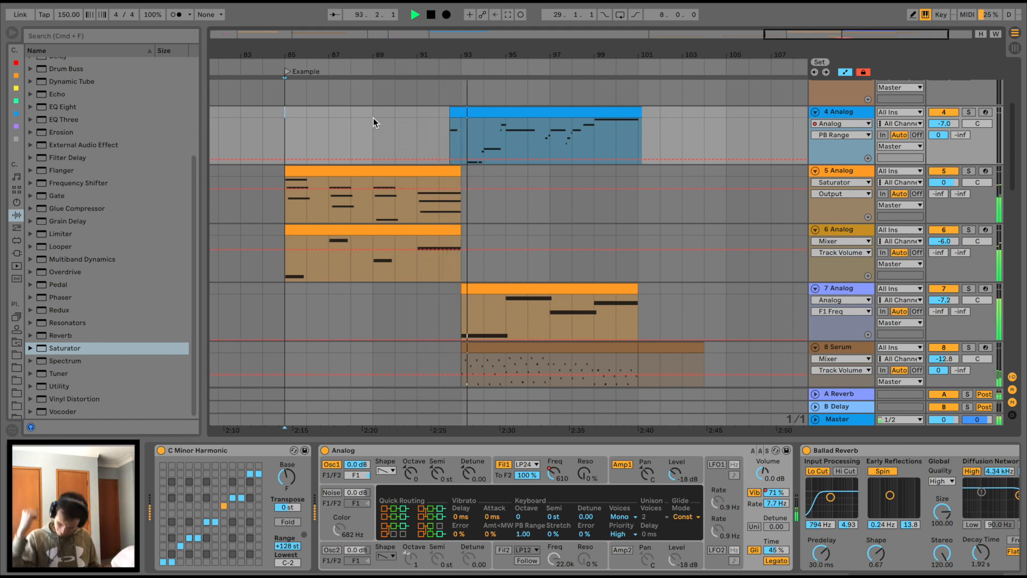
{"action": "scroll", "coordinate": [432, 204], "scroll_direction": "up", "scroll_amount": 2}
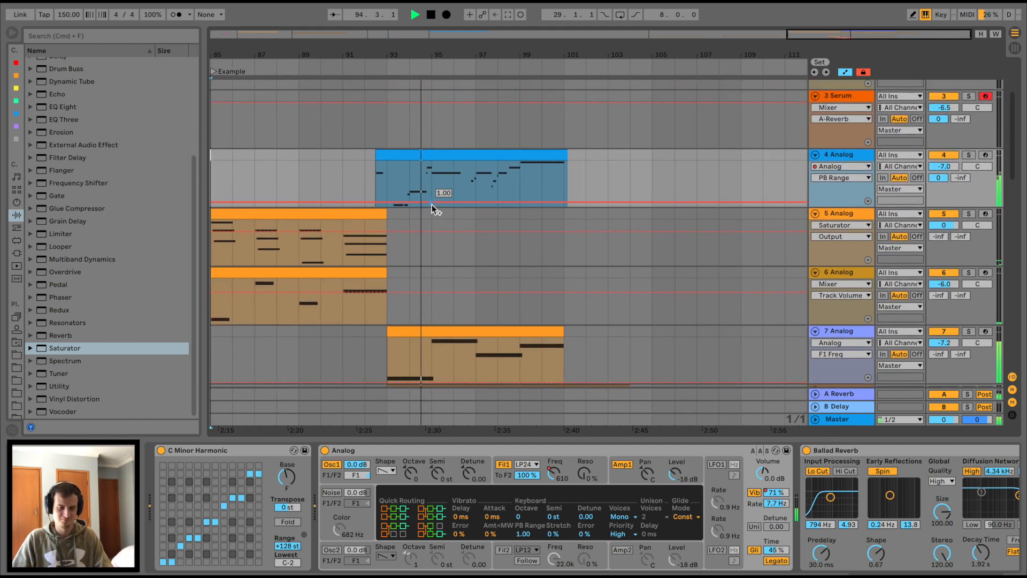
{"action": "scroll", "coordinate": [476, 229], "scroll_direction": "down", "scroll_amount": 2}
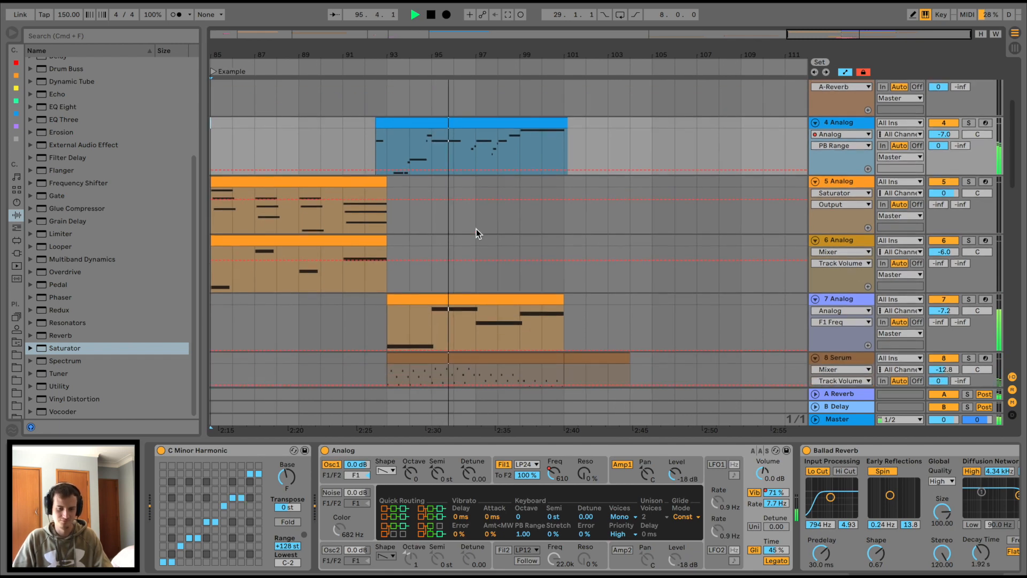
{"action": "scroll", "coordinate": [516, 228], "scroll_direction": "down", "scroll_amount": 1}
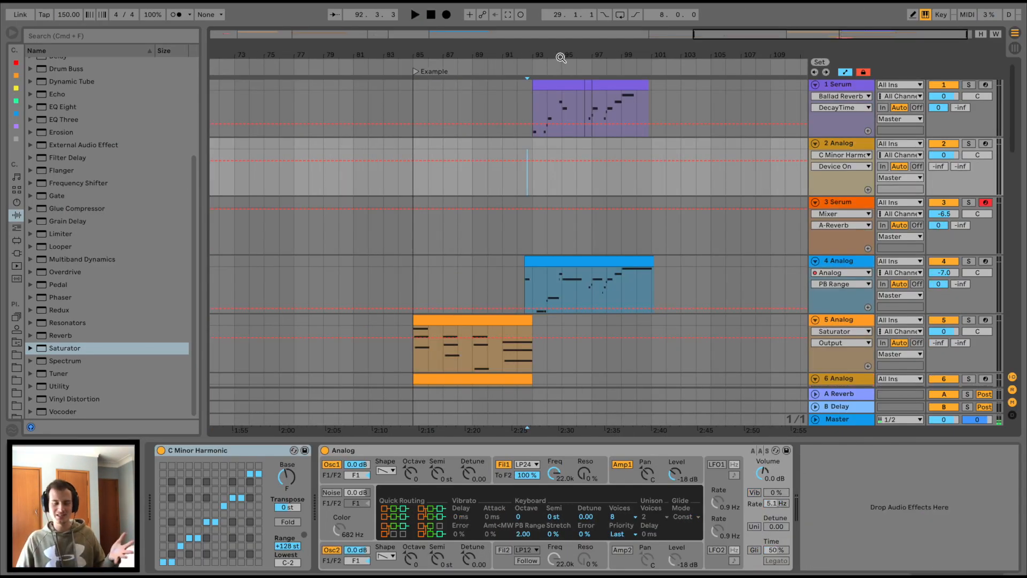
{"action": "double_click", "coordinate": [561, 58]}
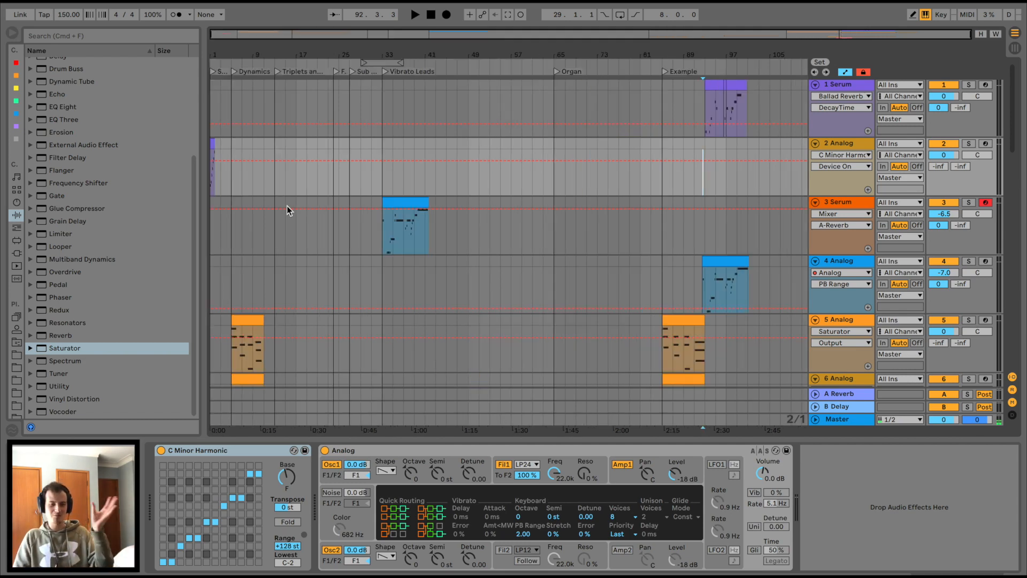
{"action": "left_click_drag", "start_coordinate": [352, 55], "coordinate": [354, 72]}
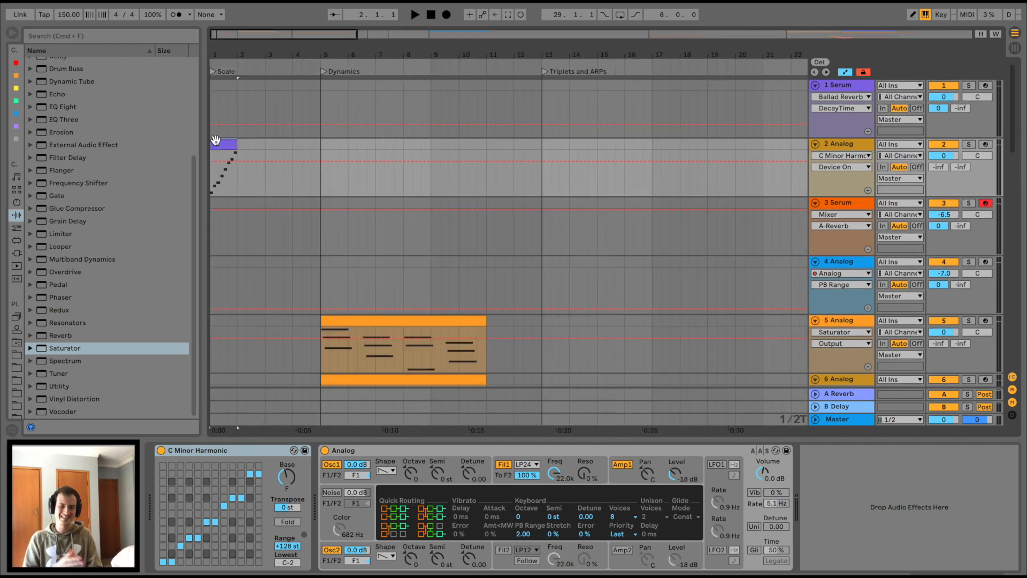